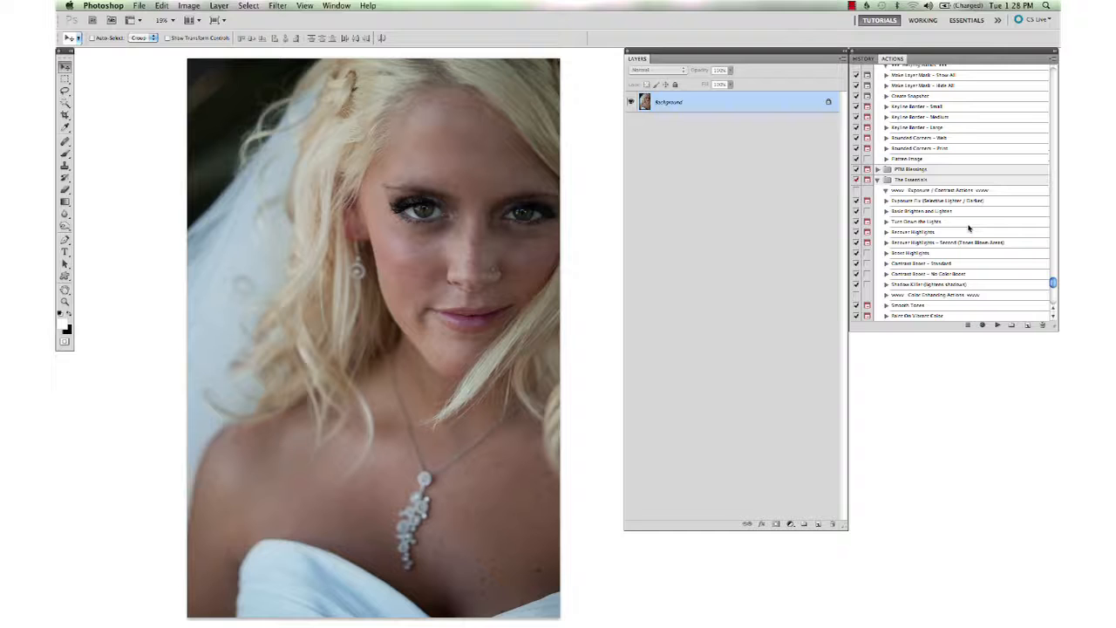
Step: Run the All Together Now (Clean) action on the bridal portrait
{"action": "scroll", "coordinate": [968, 229], "scroll_direction": "up", "scroll_amount": 10}
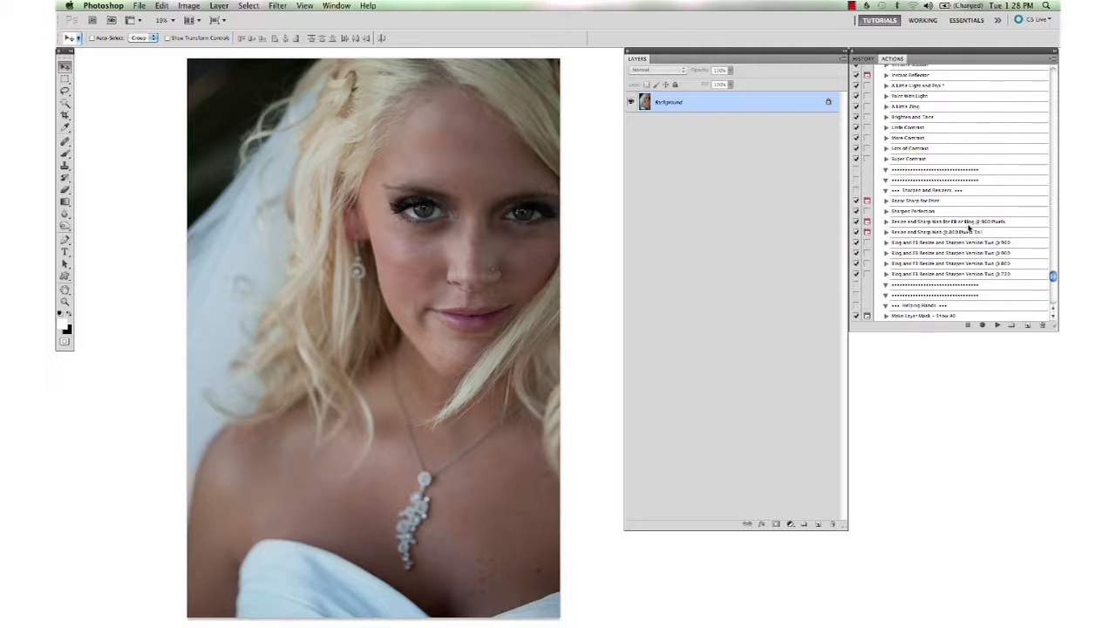
{"action": "scroll", "coordinate": [968, 229], "scroll_direction": "up", "scroll_amount": 3}
{"action": "scroll", "coordinate": [968, 229], "scroll_direction": "up", "scroll_amount": 10}
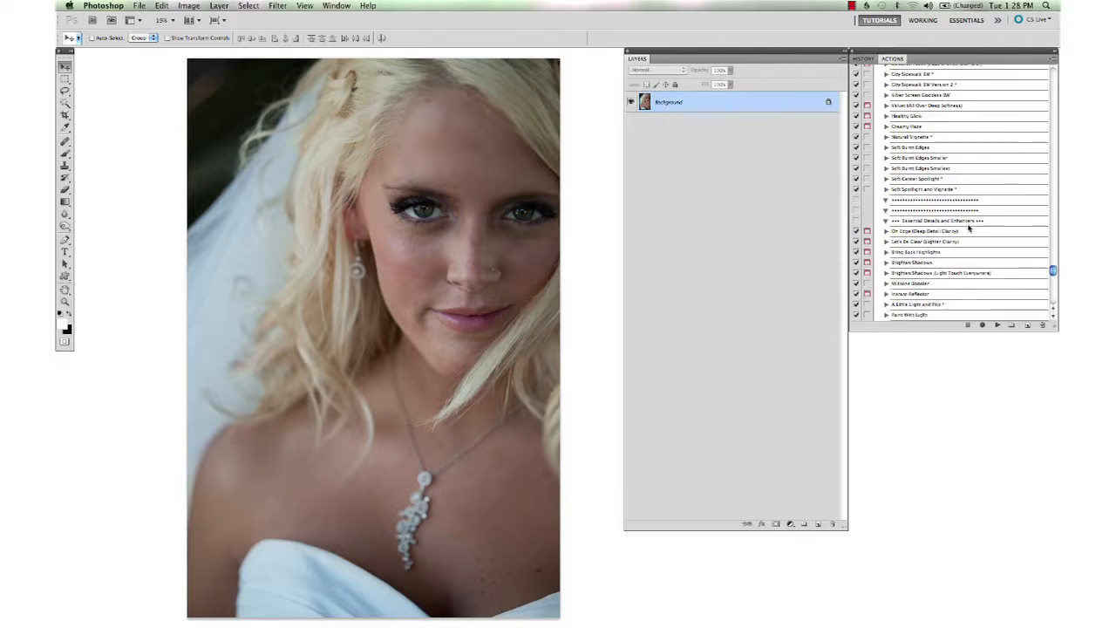
{"action": "scroll", "coordinate": [968, 227], "scroll_direction": "up", "scroll_amount": 6}
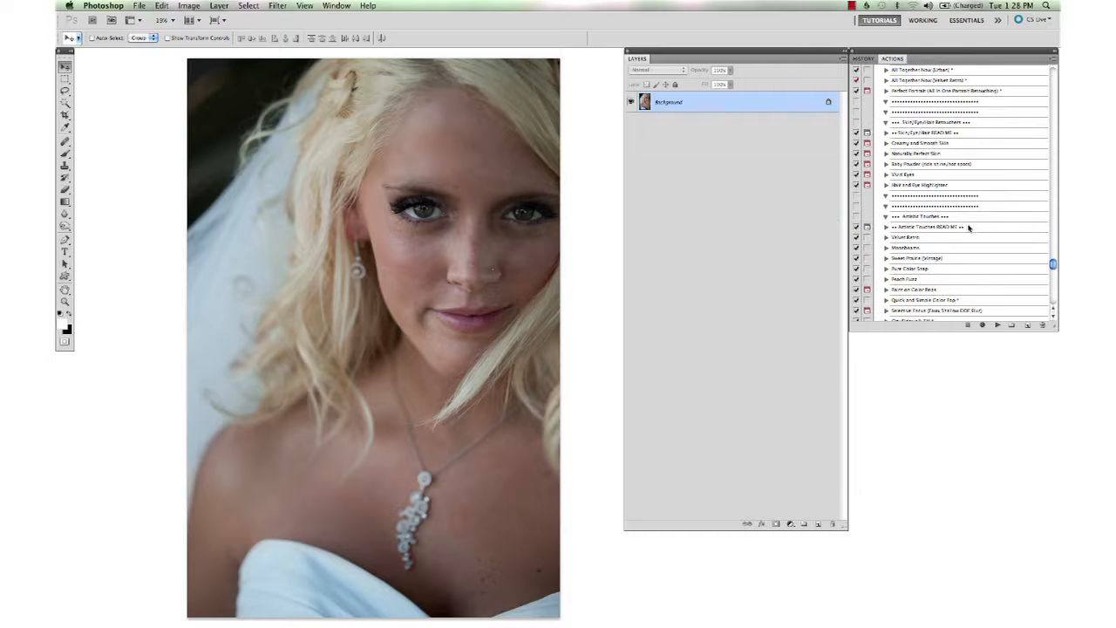
{"action": "left_click", "coordinate": [973, 133]}
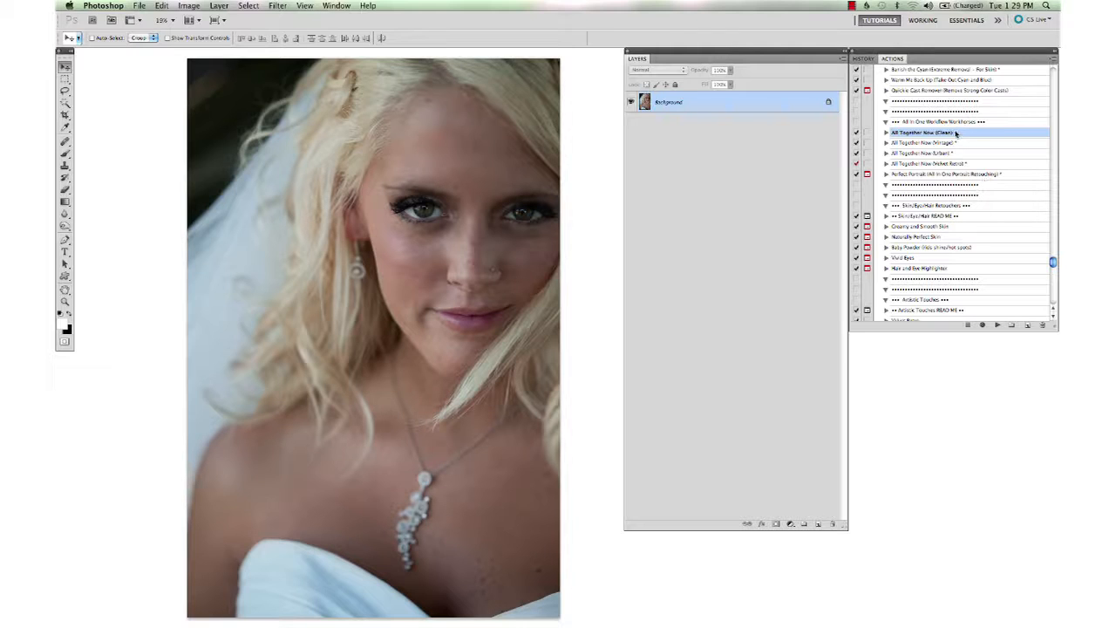
{"action": "left_click", "coordinate": [998, 325]}
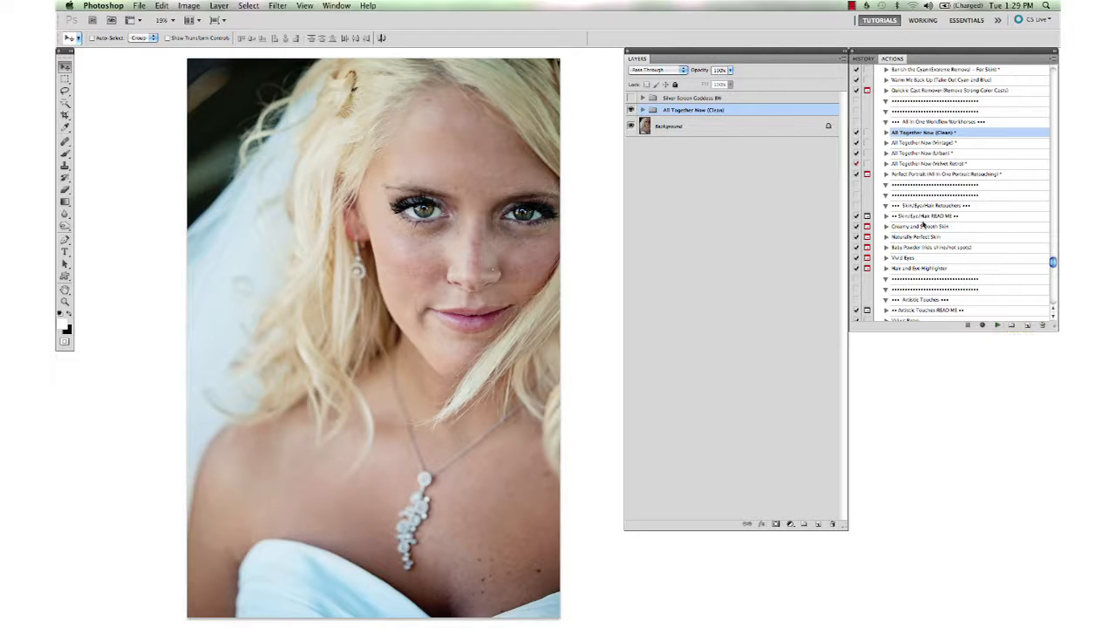
Step: Compare the portrait with and without the All Together Now (Clean) group, and preview the Silver Screen Goddess BW group
{"action": "left_click", "coordinate": [632, 111]}
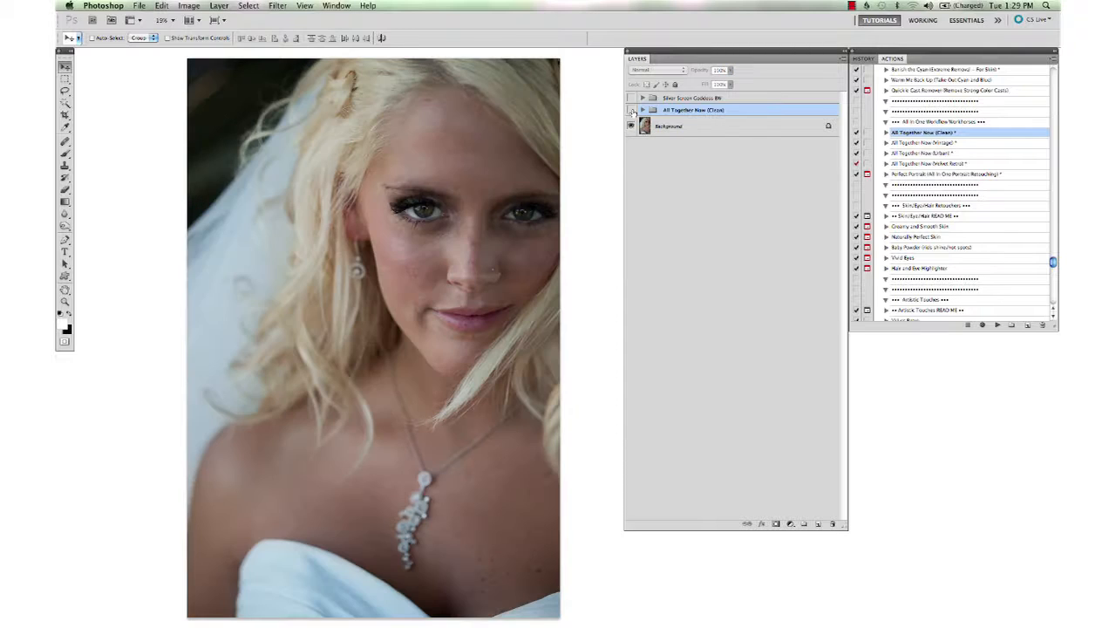
{"action": "left_click", "coordinate": [631, 111]}
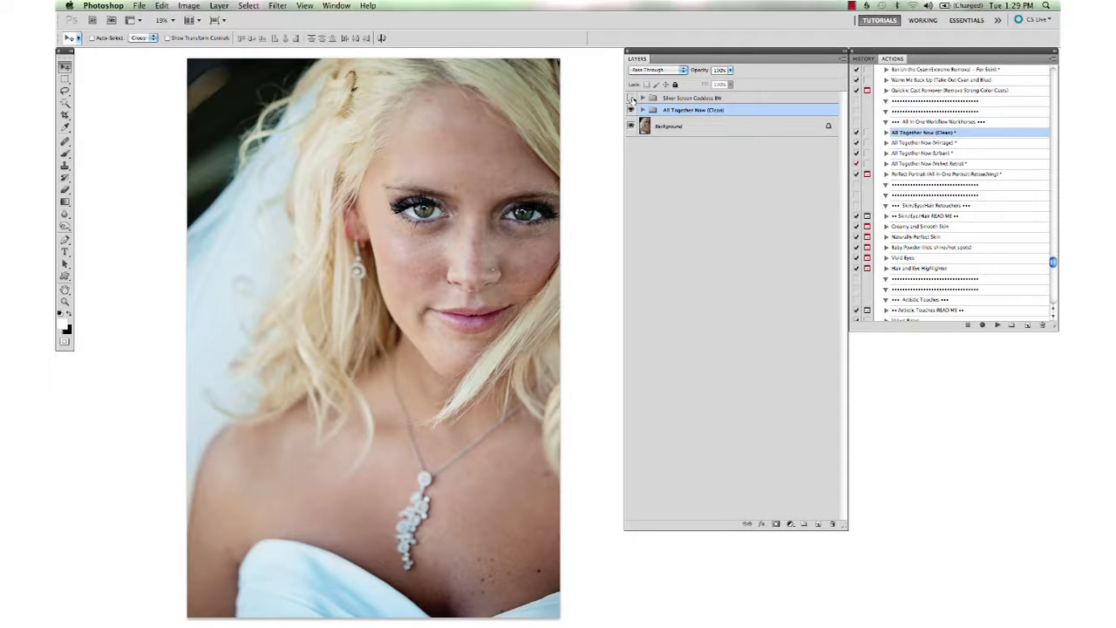
{"action": "left_click", "coordinate": [632, 99]}
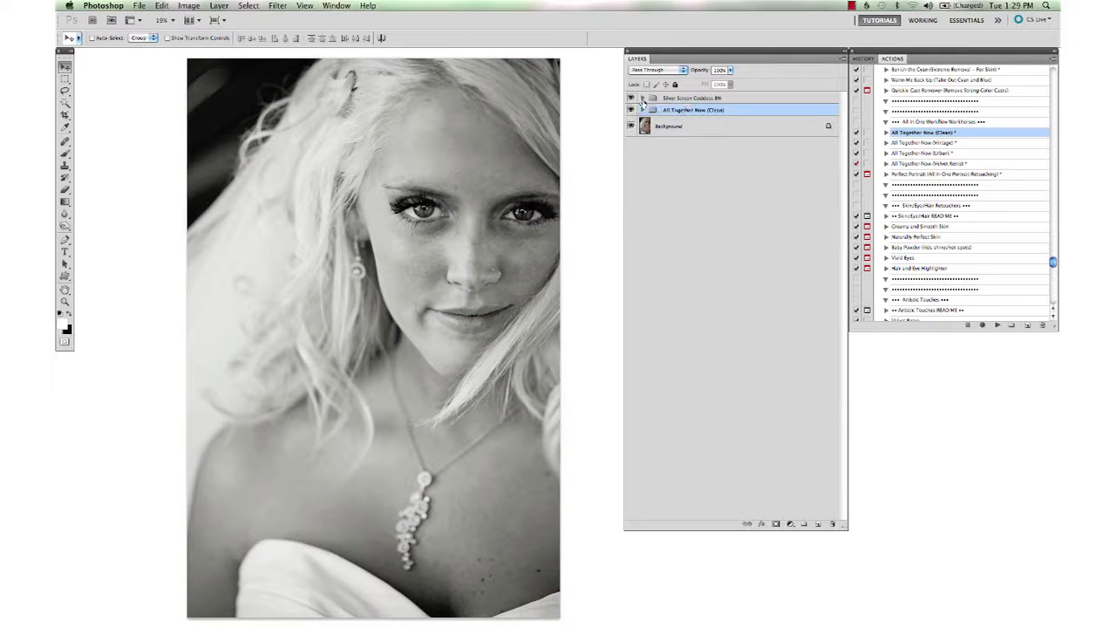
Step: Expand the All Together Now (Clean) group and raise the opacity of Midtone Booster, and of Make It Lighter to about 70%
{"action": "left_click", "coordinate": [643, 97]}
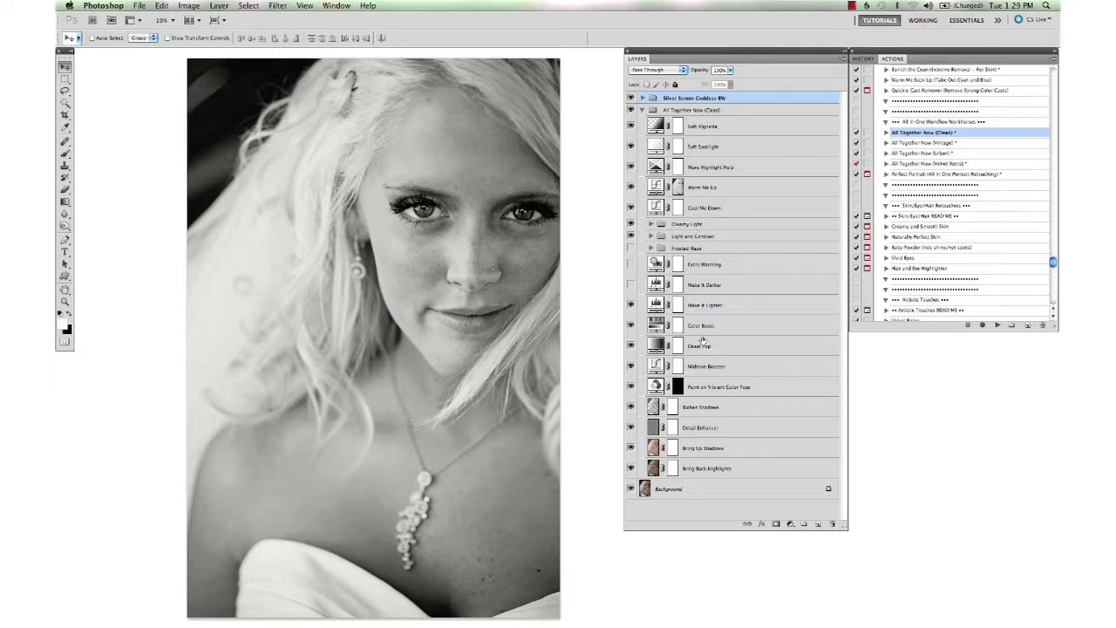
{"action": "left_click", "coordinate": [713, 306]}
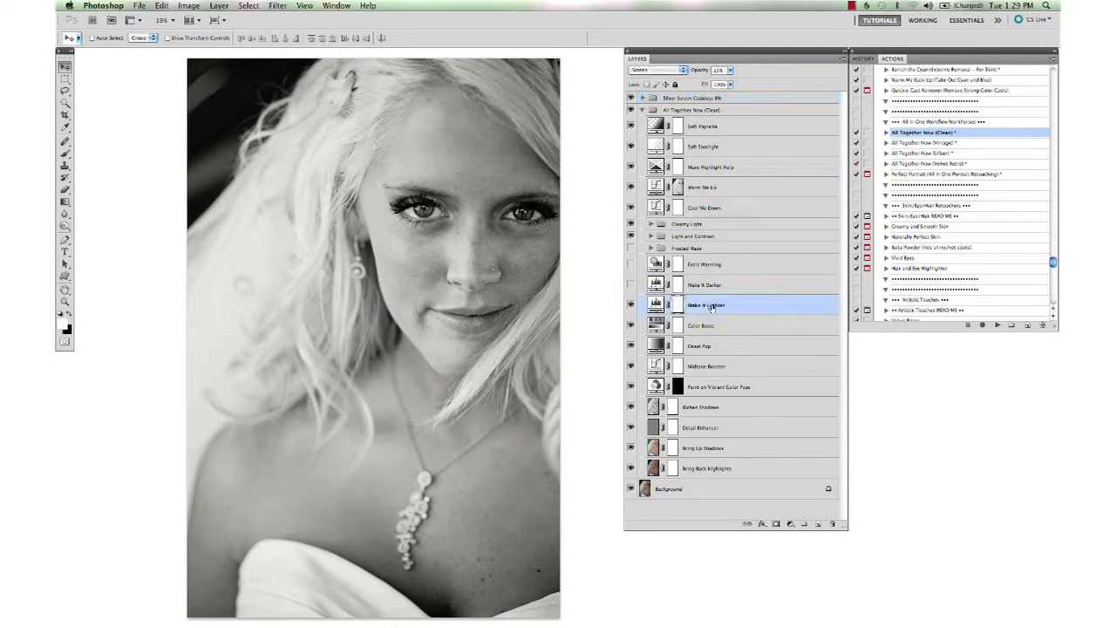
{"action": "left_click", "coordinate": [714, 366]}
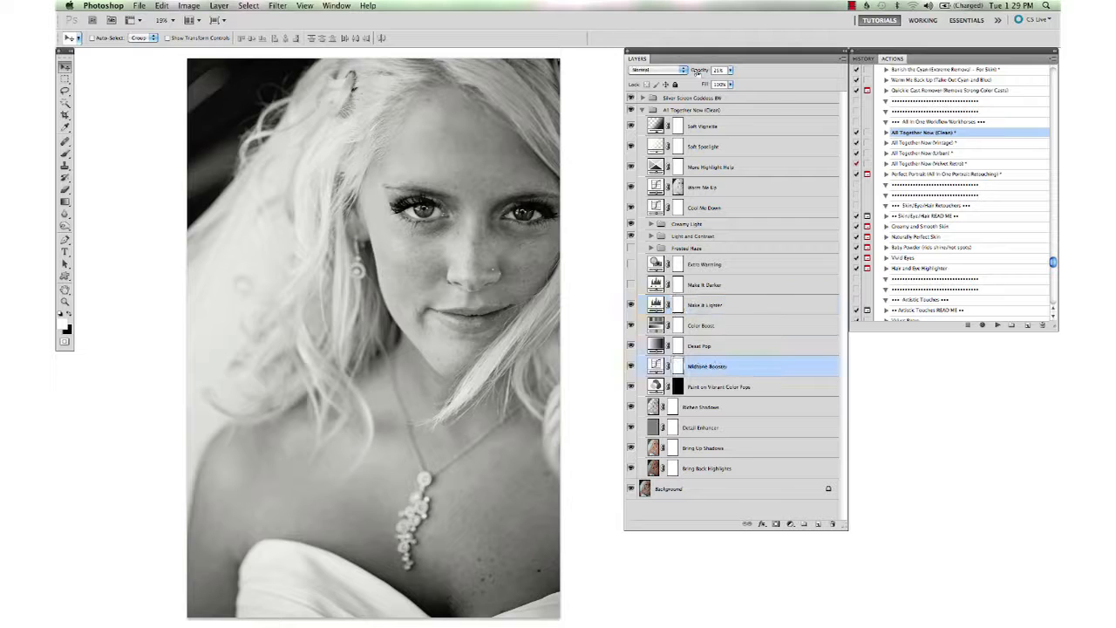
{"action": "left_click_drag", "start_coordinate": [696, 71], "coordinate": [731, 78]}
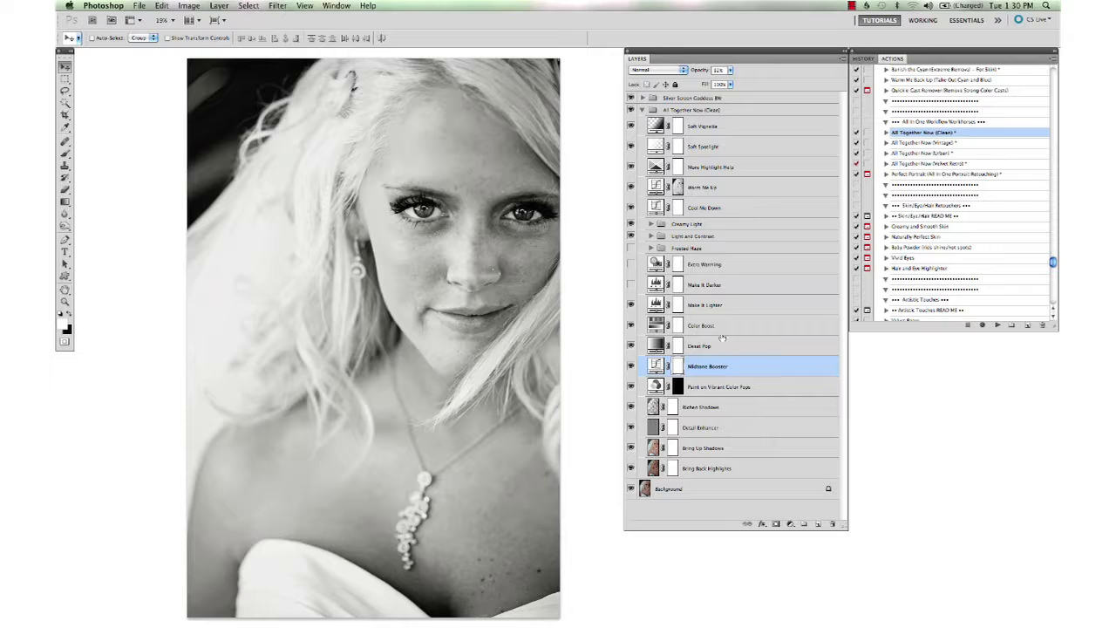
{"action": "left_click", "coordinate": [705, 307]}
{"action": "left_click_drag", "start_coordinate": [698, 70], "coordinate": [718, 74]}
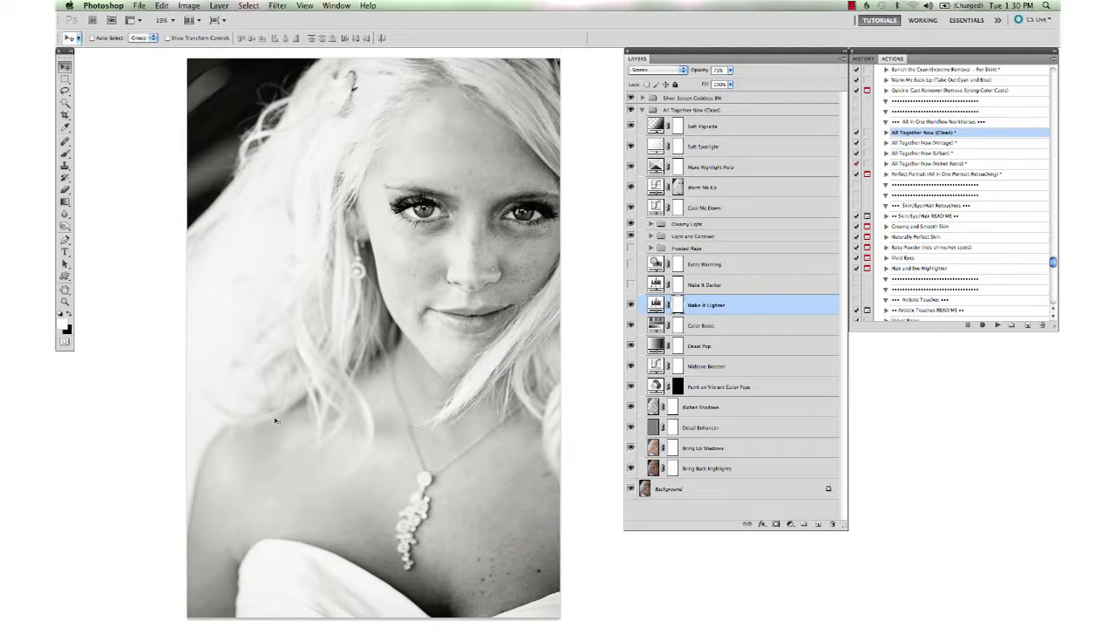
Step: Paint black with a large soft brush on the Make It Lighter mask over the veil, outer hair and dress
{"action": "key", "text": "b"}
{"action": "key", "text": "x"}
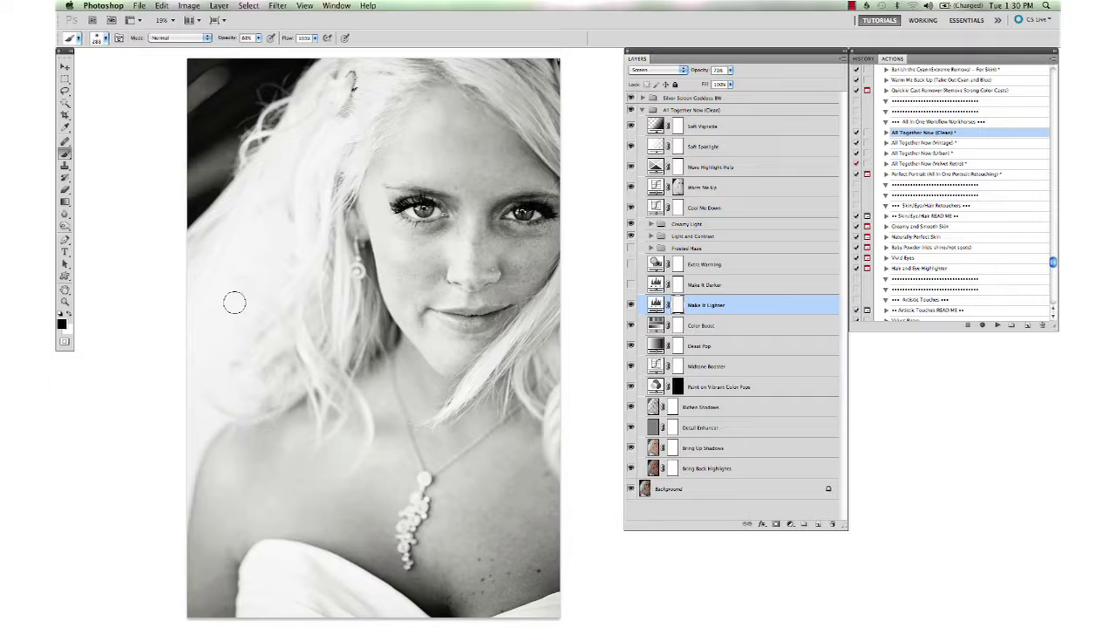
{"action": "key", "text": "bracketright"}
{"action": "key", "text": "bracketright"}
{"action": "key", "text": "bracketright"}
{"action": "key", "text": "bracketright"}
{"action": "key", "text": "bracketright"}
{"action": "key", "text": "bracketright"}
{"action": "key", "text": "bracketright"}
{"action": "key", "text": "bracketright"}
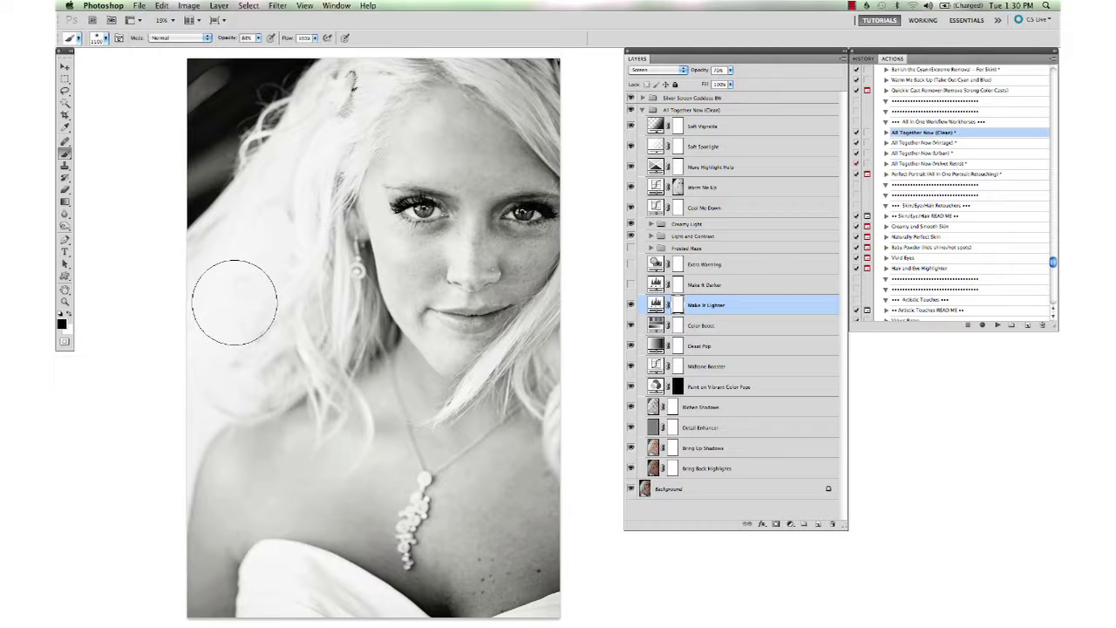
{"action": "key", "text": "bracketright"}
{"action": "key", "text": "bracketright"}
{"action": "key", "text": "bracketright"}
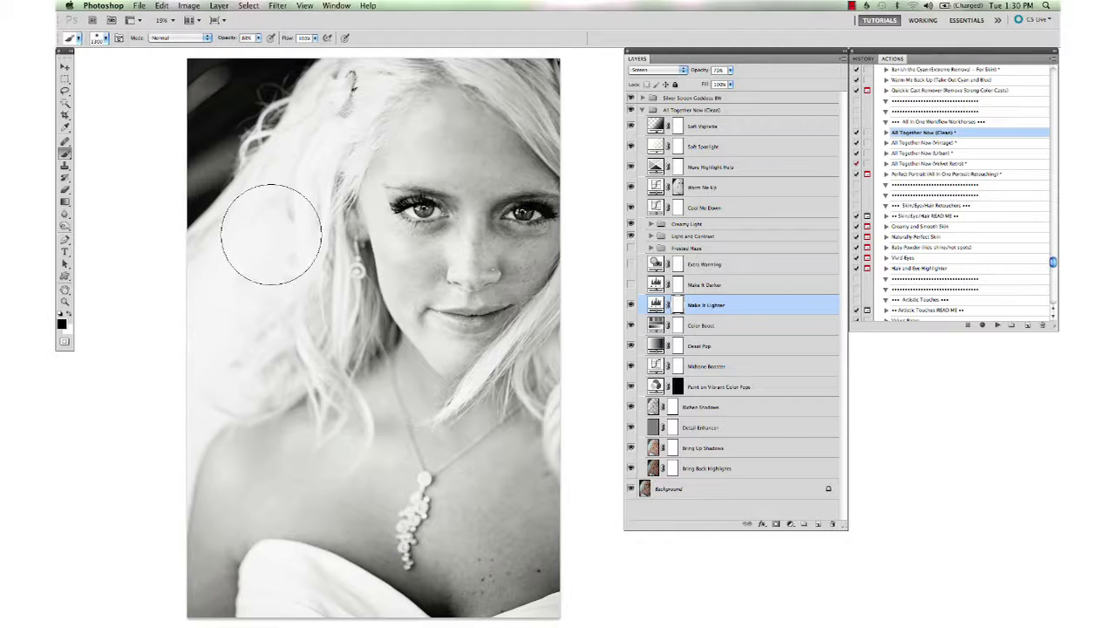
{"action": "mouse_move", "coordinate": [298, 120]}
{"action": "left_mouse_down"}
{"action": "mouse_move", "coordinate": [238, 254]}
{"action": "mouse_move", "coordinate": [213, 402]}
{"action": "mouse_move", "coordinate": [275, 176]}
{"action": "mouse_move", "coordinate": [203, 487]}
{"action": "mouse_move", "coordinate": [292, 171]}
{"action": "mouse_move", "coordinate": [294, 393]}
{"action": "mouse_move", "coordinate": [288, 186]}
{"action": "mouse_move", "coordinate": [347, 81]}
{"action": "mouse_move", "coordinate": [186, 479]}
{"action": "mouse_move", "coordinate": [186, 606]}
{"action": "mouse_move", "coordinate": [262, 454]}
{"action": "mouse_move", "coordinate": [309, 565]}
{"action": "mouse_move", "coordinate": [352, 624]}
{"action": "mouse_move", "coordinate": [479, 626]}
{"action": "mouse_move", "coordinate": [270, 532]}
{"action": "mouse_move", "coordinate": [258, 473]}
{"action": "mouse_move", "coordinate": [286, 387]}
{"action": "mouse_move", "coordinate": [295, 199]}
{"action": "mouse_move", "coordinate": [349, 265]}
{"action": "mouse_move", "coordinate": [382, 347]}
{"action": "mouse_move", "coordinate": [303, 113]}
{"action": "mouse_move", "coordinate": [370, 371]}
{"action": "mouse_move", "coordinate": [379, 525]}
{"action": "mouse_move", "coordinate": [511, 606]}
{"action": "mouse_move", "coordinate": [466, 568]}
{"action": "mouse_move", "coordinate": [411, 539]}
{"action": "left_mouse_up"}
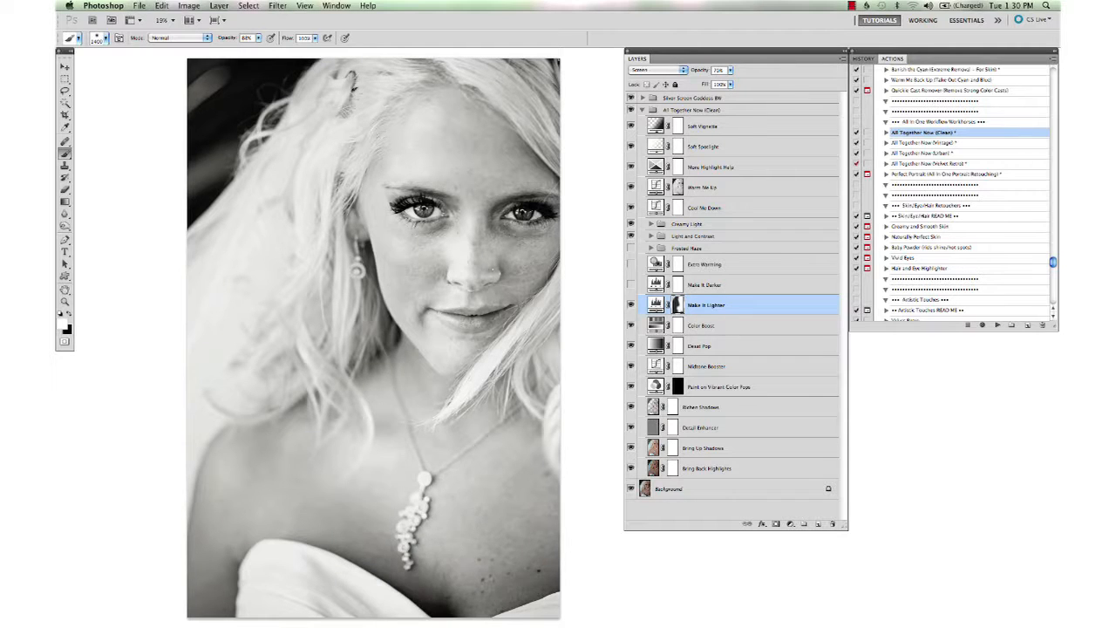
Step: Switch the Make It Lighter layer off and on to compare its masked effect
{"action": "key", "text": "v"}
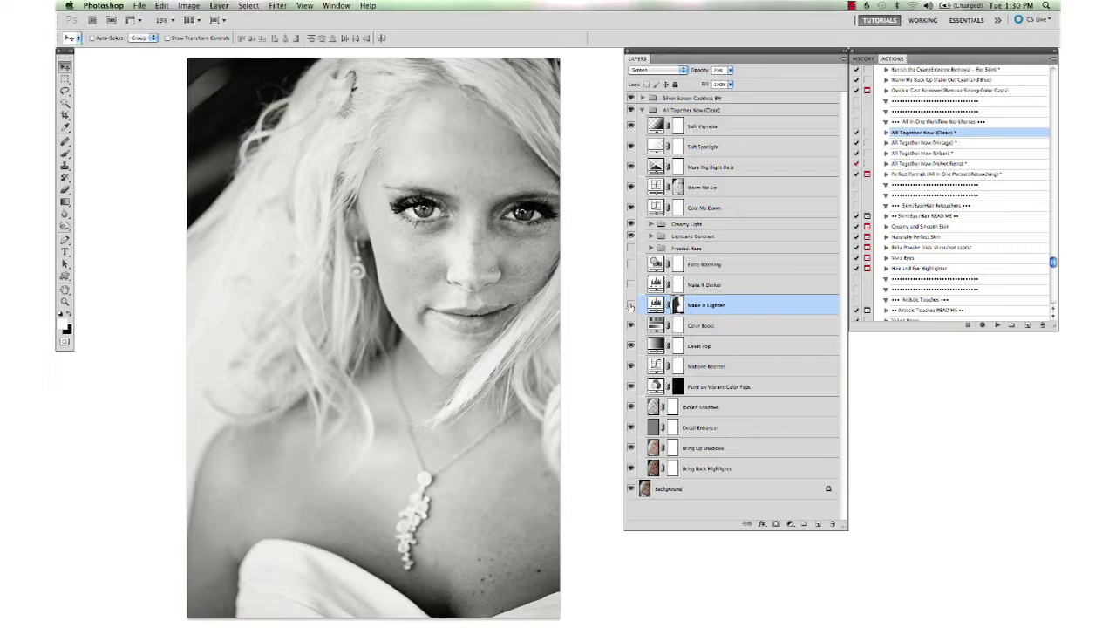
{"action": "left_click", "coordinate": [631, 305]}
{"action": "left_click", "coordinate": [631, 304]}
Step: Hide the Silver Screen Goddess BW group, collapse the All Together Now (Clean) group and compare the color edit before and after
{"action": "left_click", "coordinate": [631, 97]}
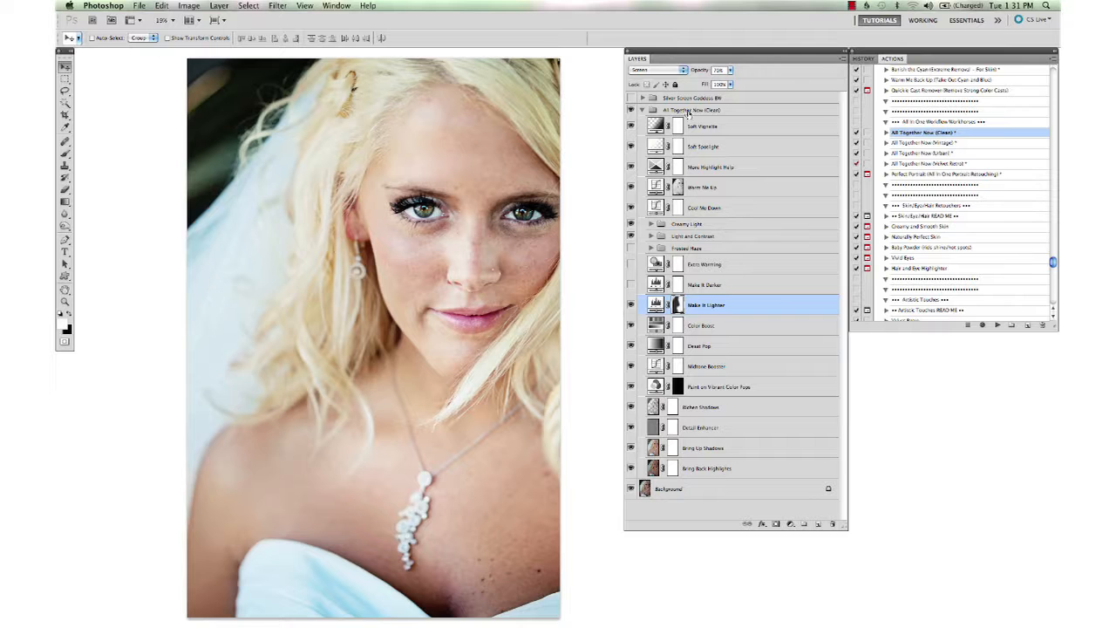
{"action": "left_click", "coordinate": [644, 111]}
{"action": "left_click", "coordinate": [632, 111]}
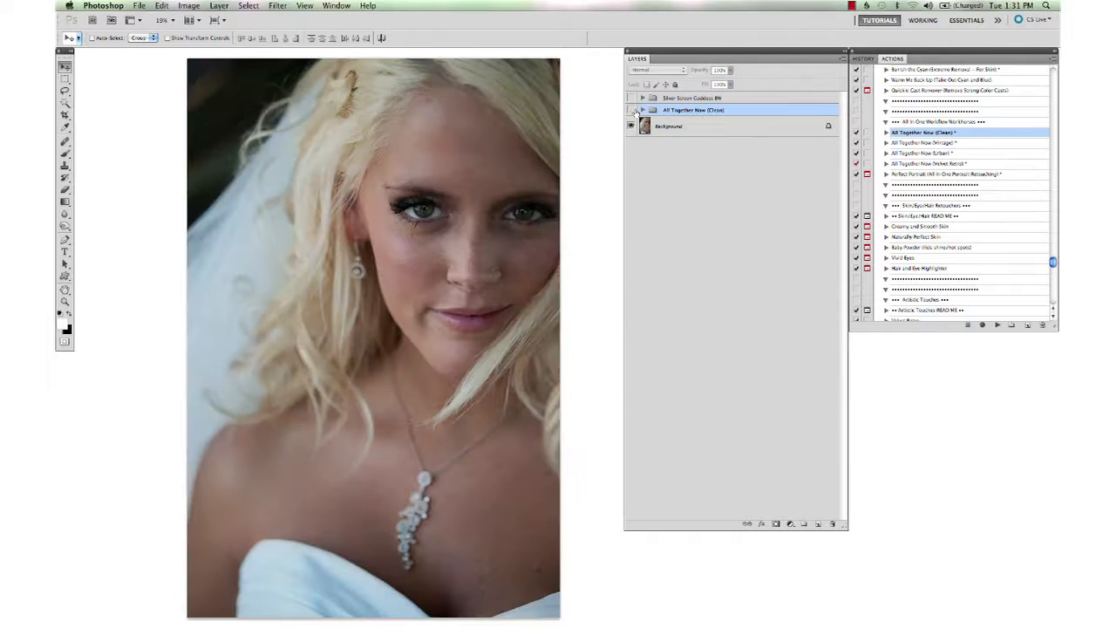
{"action": "left_click", "coordinate": [632, 111]}
Step: Flatten the image and discard the hidden layers
{"action": "right_click", "coordinate": [684, 125]}
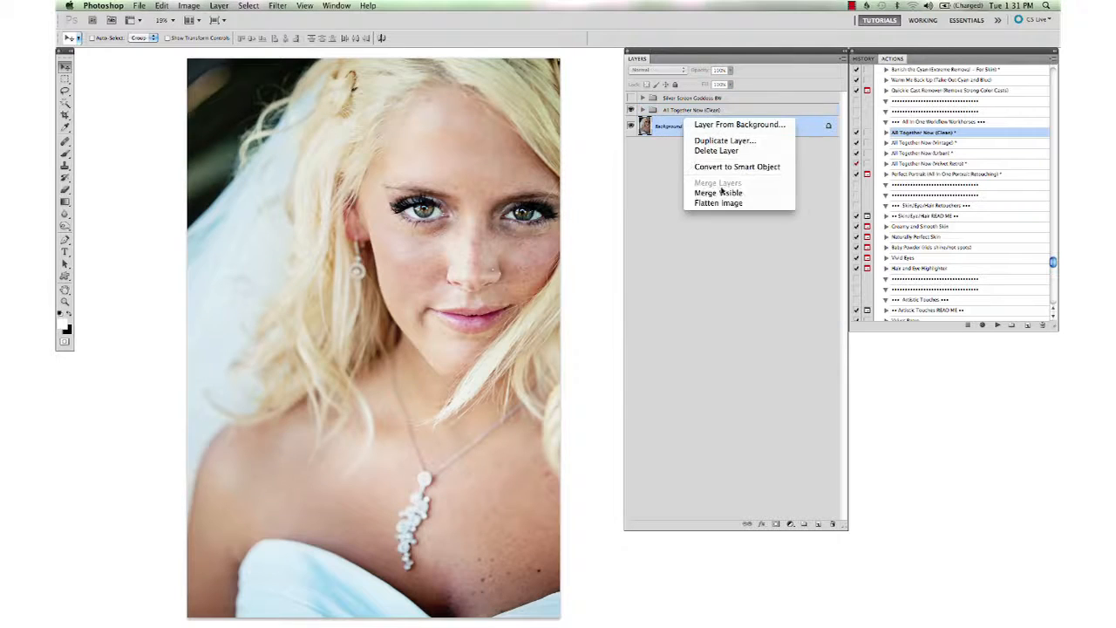
{"action": "left_click", "coordinate": [721, 204]}
{"action": "key", "text": "Return"}
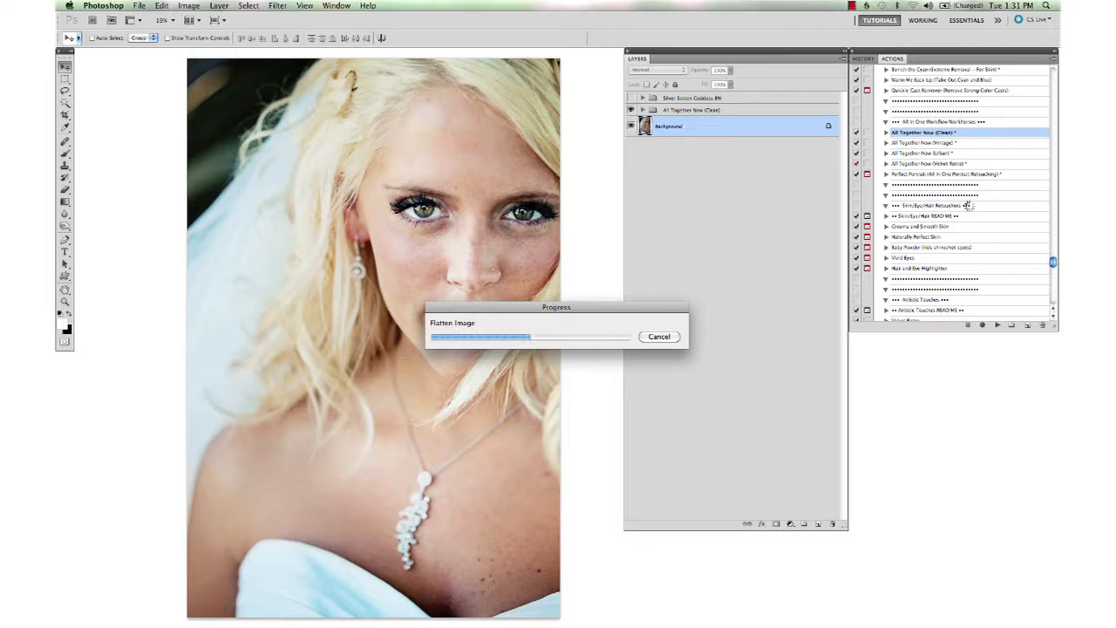
Step: Run the Whiten Your Whites action from The Essentials set and dismiss its message
{"action": "scroll", "coordinate": [968, 208], "scroll_direction": "down", "scroll_amount": 5}
{"action": "scroll", "coordinate": [968, 209], "scroll_direction": "down", "scroll_amount": 10}
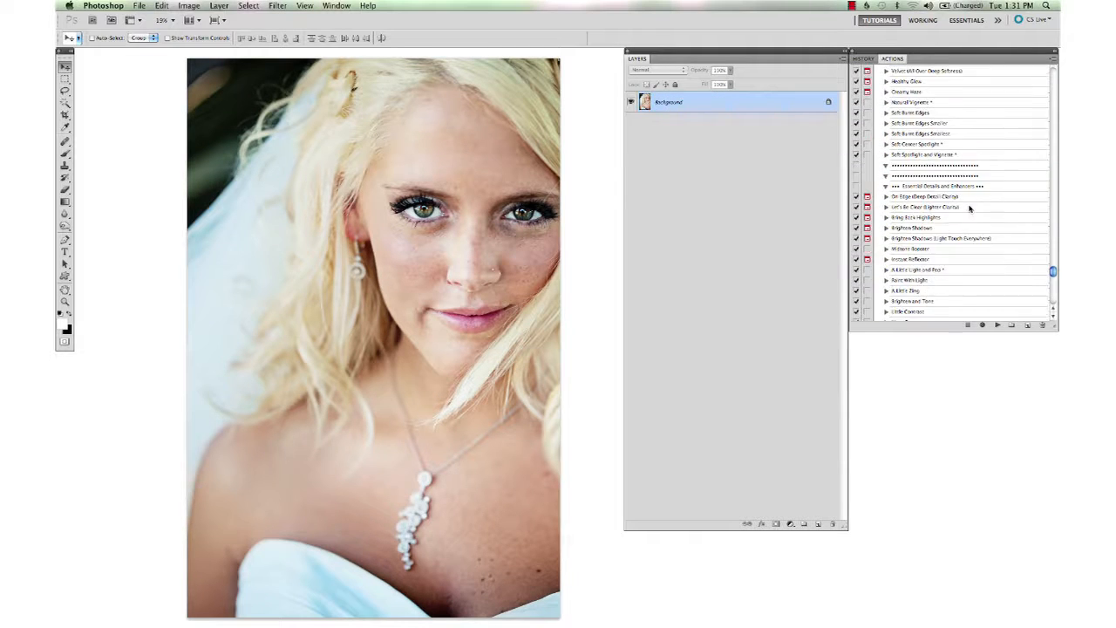
{"action": "scroll", "coordinate": [970, 209], "scroll_direction": "down", "scroll_amount": 3}
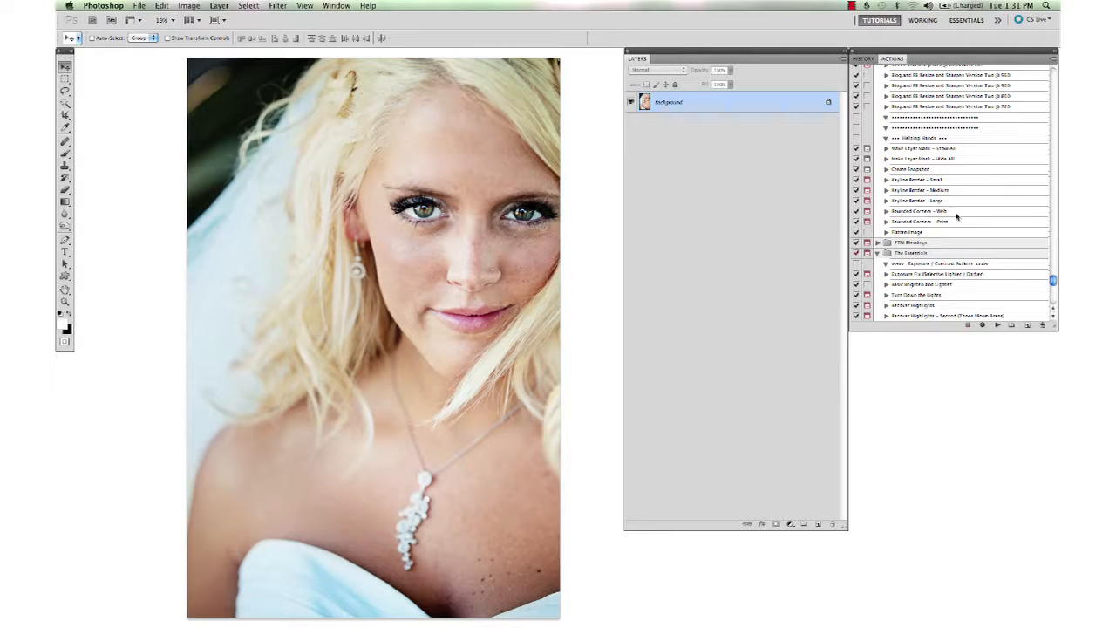
{"action": "scroll", "coordinate": [953, 212], "scroll_direction": "down", "scroll_amount": 4}
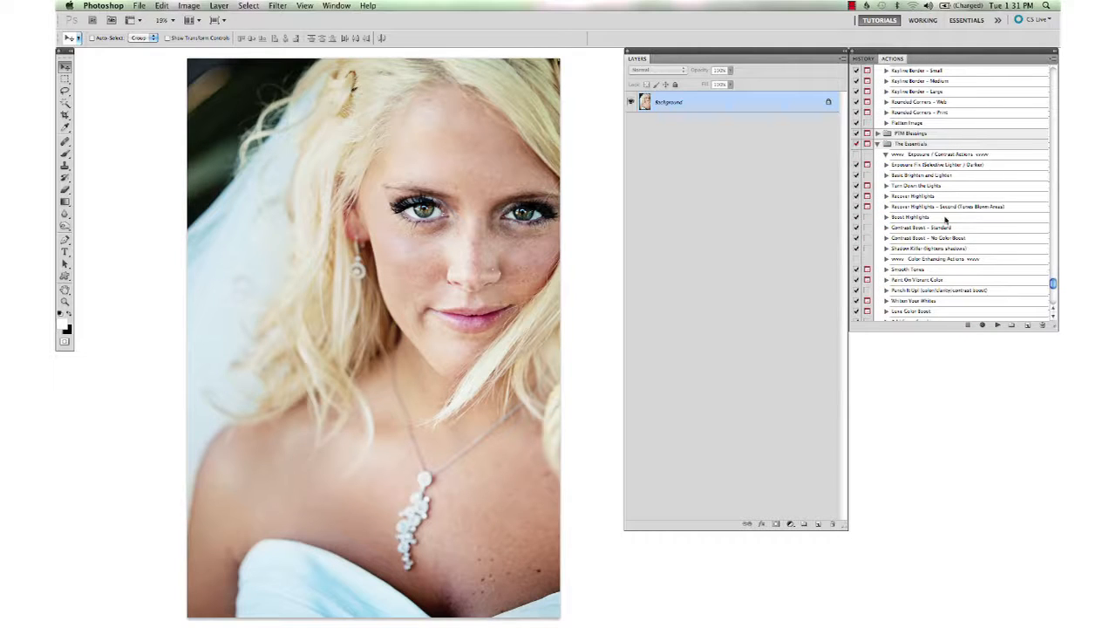
{"action": "scroll", "coordinate": [947, 207], "scroll_direction": "down", "scroll_amount": 3}
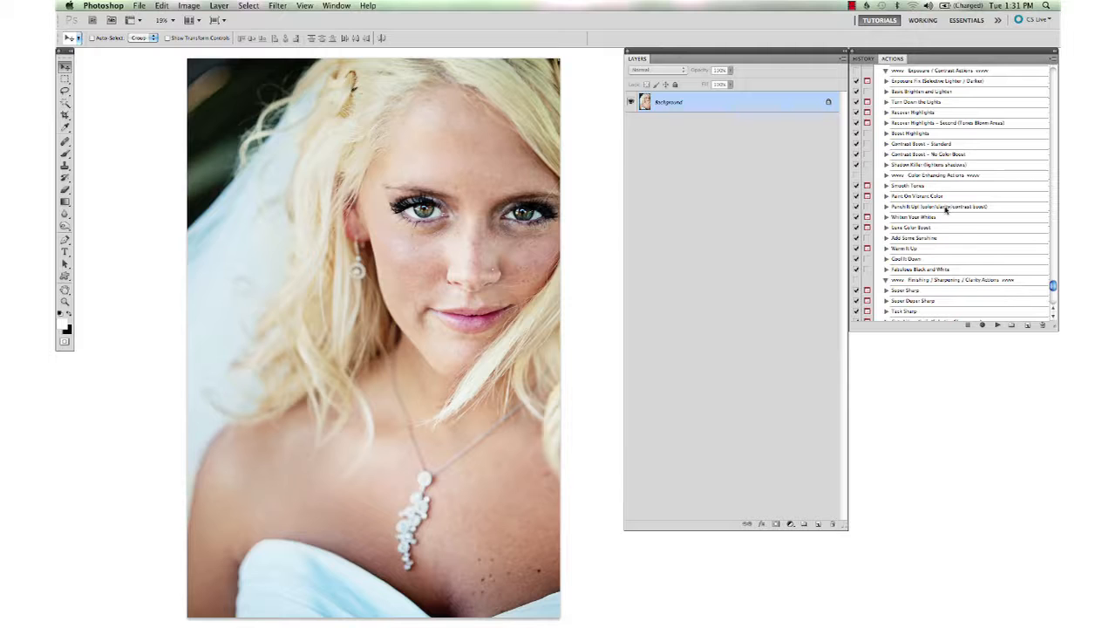
{"action": "left_click", "coordinate": [936, 218]}
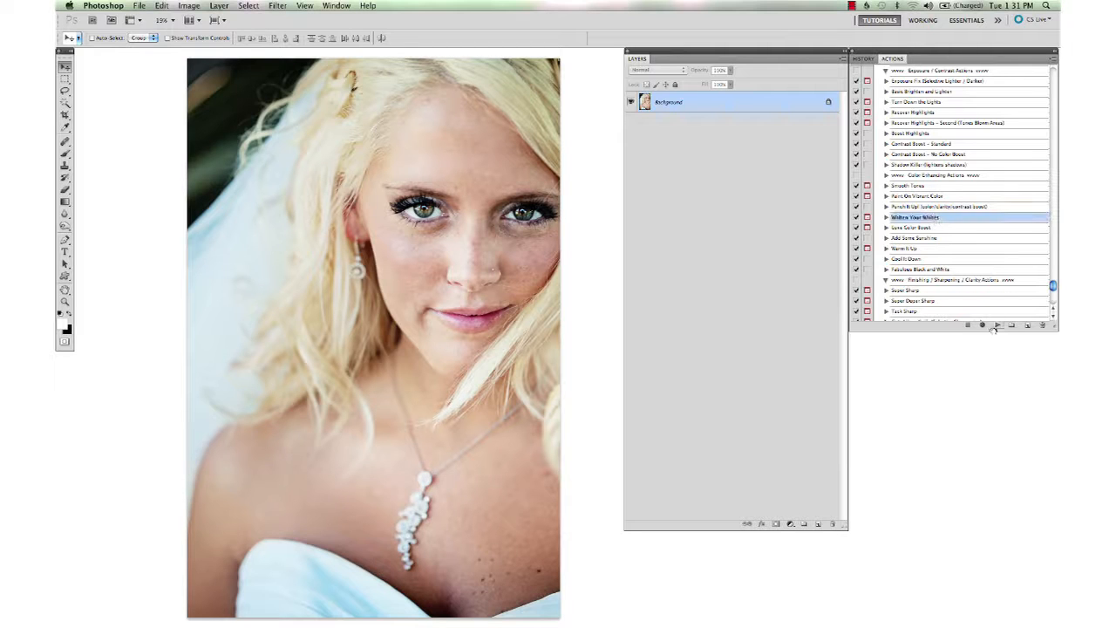
{"action": "left_click", "coordinate": [997, 325]}
{"action": "key", "text": "Return"}
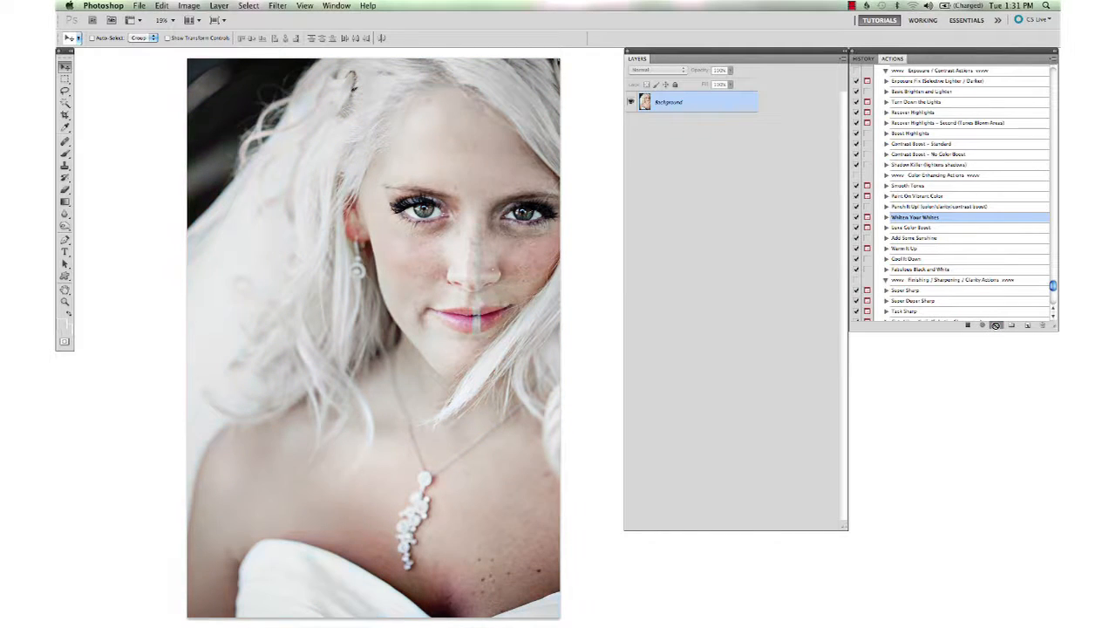
{"action": "left_click", "coordinate": [646, 230]}
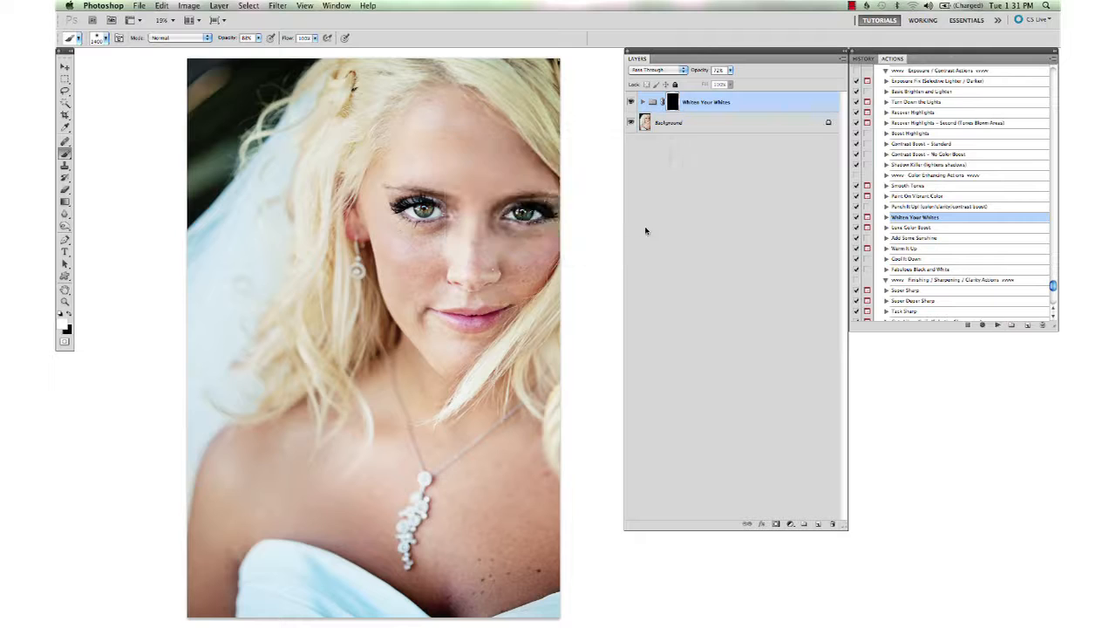
Step: Paint white on the Whiten Your Whites mask over the broad area of the veil with a brush of about 900 px
{"action": "key", "text": "bracketleft"}
{"action": "key", "text": "bracketleft"}
{"action": "key", "text": "bracketleft"}
{"action": "key", "text": "bracketleft"}
{"action": "mouse_move", "coordinate": [243, 297]}
{"action": "left_mouse_down"}
{"action": "mouse_move", "coordinate": [241, 221]}
{"action": "mouse_move", "coordinate": [205, 276]}
{"action": "mouse_move", "coordinate": [228, 230]}
{"action": "mouse_move", "coordinate": [201, 306]}
{"action": "left_mouse_up"}
Step: Reduce the brush to 250 px and paint the whitening along the veil's edges and between the hair strands
{"action": "key", "text": "super+plus"}
{"action": "key", "text": "super+plus"}
{"action": "scroll", "coordinate": [200, 299], "scroll_direction": "left", "scroll_amount": 5}
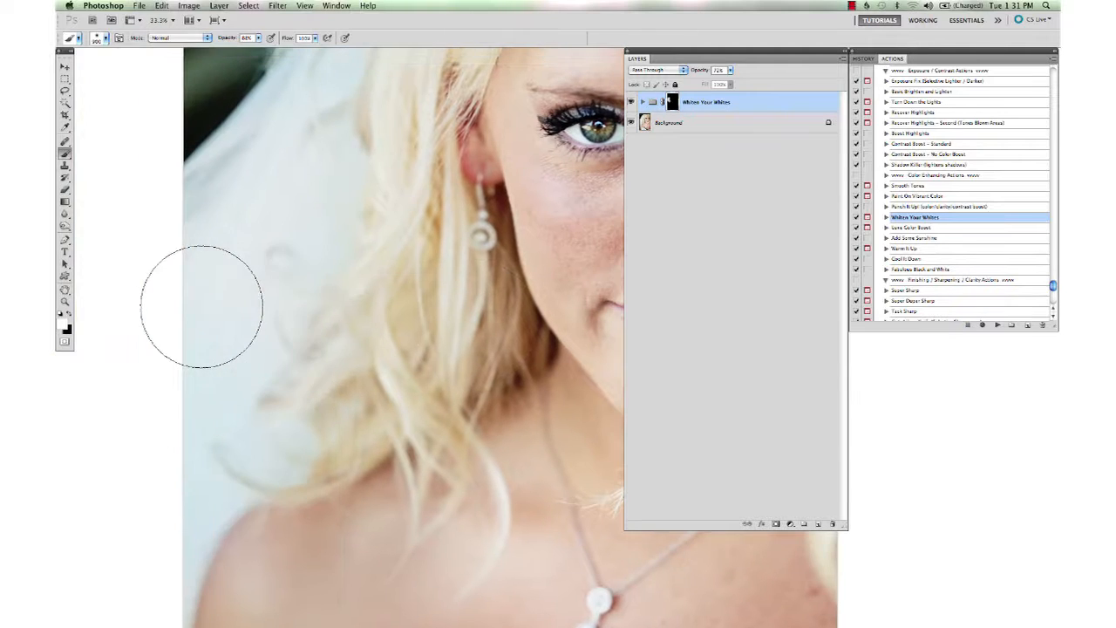
{"action": "scroll", "coordinate": [344, 291], "scroll_direction": "up", "scroll_amount": 2}
{"action": "key", "text": "bracketleft"}
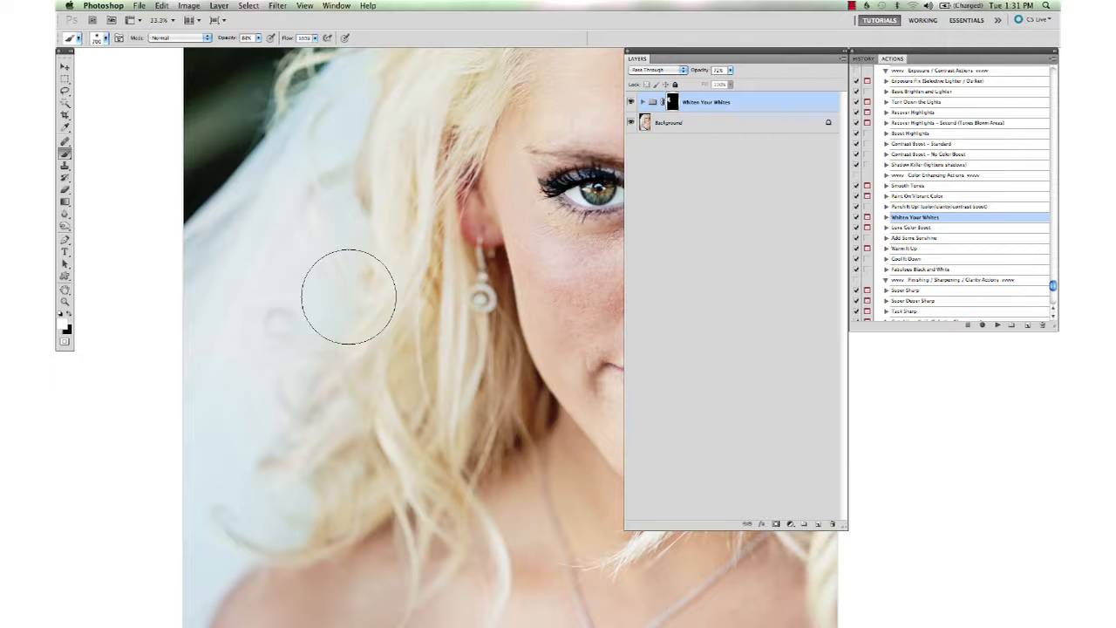
{"action": "key", "text": "bracketleft"}
{"action": "key", "text": "bracketleft"}
{"action": "key", "text": "bracketleft"}
{"action": "key", "text": "bracketleft"}
{"action": "key", "text": "bracketleft"}
{"action": "mouse_move", "coordinate": [333, 141]}
{"action": "left_mouse_down"}
{"action": "mouse_move", "coordinate": [360, 98]}
{"action": "mouse_move", "coordinate": [319, 166]}
{"action": "mouse_move", "coordinate": [357, 116]}
{"action": "mouse_move", "coordinate": [308, 171]}
{"action": "mouse_move", "coordinate": [279, 183]}
{"action": "mouse_move", "coordinate": [271, 170]}
{"action": "mouse_move", "coordinate": [302, 107]}
{"action": "mouse_move", "coordinate": [360, 59]}
{"action": "mouse_move", "coordinate": [306, 112]}
{"action": "mouse_move", "coordinate": [239, 227]}
{"action": "mouse_move", "coordinate": [234, 214]}
{"action": "mouse_move", "coordinate": [279, 136]}
{"action": "mouse_move", "coordinate": [203, 241]}
{"action": "mouse_move", "coordinate": [248, 179]}
{"action": "mouse_move", "coordinate": [208, 349]}
{"action": "mouse_move", "coordinate": [274, 212]}
{"action": "mouse_move", "coordinate": [209, 409]}
{"action": "mouse_move", "coordinate": [267, 244]}
{"action": "mouse_move", "coordinate": [306, 294]}
{"action": "mouse_move", "coordinate": [253, 265]}
{"action": "mouse_move", "coordinate": [229, 386]}
{"action": "mouse_move", "coordinate": [246, 384]}
{"action": "mouse_move", "coordinate": [231, 409]}
{"action": "mouse_move", "coordinate": [228, 350]}
{"action": "mouse_move", "coordinate": [214, 412]}
{"action": "mouse_move", "coordinate": [240, 448]}
{"action": "mouse_move", "coordinate": [259, 420]}
{"action": "mouse_move", "coordinate": [232, 483]}
{"action": "mouse_move", "coordinate": [287, 533]}
{"action": "mouse_move", "coordinate": [291, 502]}
{"action": "mouse_move", "coordinate": [239, 461]}
{"action": "mouse_move", "coordinate": [185, 493]}
{"action": "mouse_move", "coordinate": [209, 578]}
{"action": "mouse_move", "coordinate": [184, 621]}
{"action": "mouse_move", "coordinate": [193, 548]}
{"action": "left_mouse_up"}
{"action": "key", "text": "super+minus"}
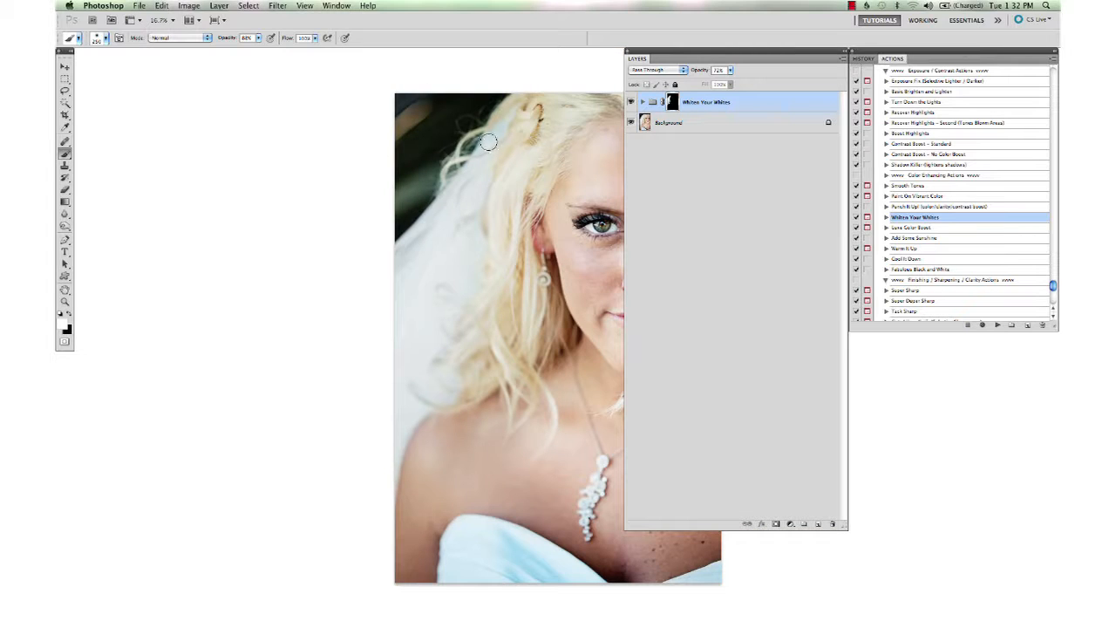
Step: Paint the whitening over the white dress on the Whiten Your Whites mask, enlarging the brush to 500 px for the middle
{"action": "scroll", "coordinate": [497, 311], "scroll_direction": "right", "scroll_amount": 5}
{"action": "scroll", "coordinate": [354, 410], "scroll_direction": "down", "scroll_amount": 3}
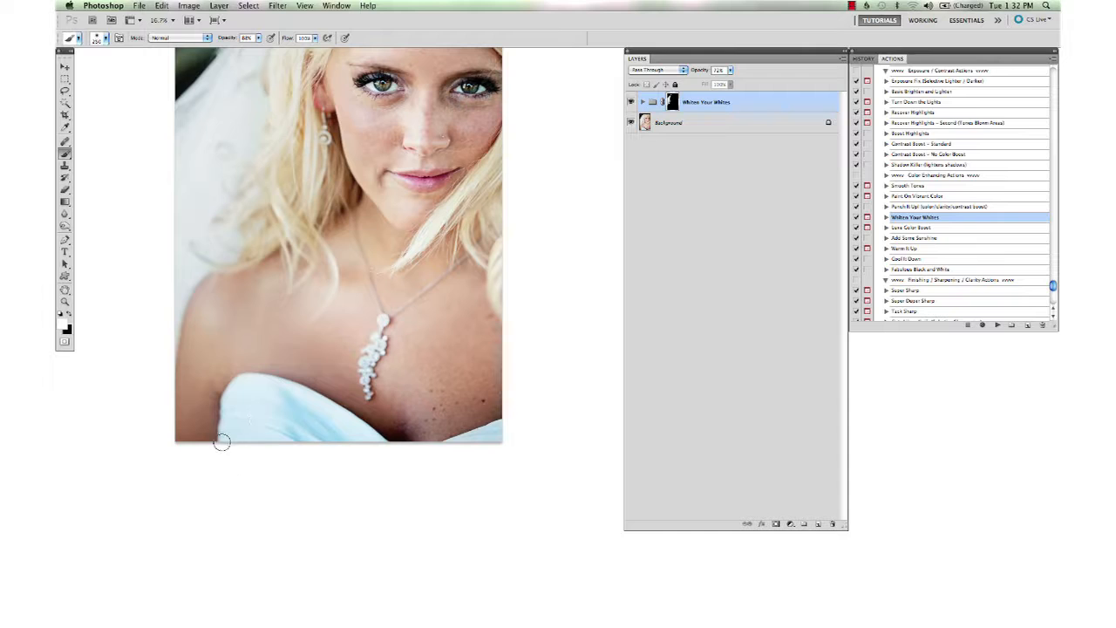
{"action": "mouse_move", "coordinate": [226, 434]}
{"action": "left_mouse_down"}
{"action": "mouse_move", "coordinate": [234, 390]}
{"action": "mouse_move", "coordinate": [258, 385]}
{"action": "mouse_move", "coordinate": [317, 402]}
{"action": "mouse_move", "coordinate": [387, 454]}
{"action": "mouse_move", "coordinate": [505, 427]}
{"action": "mouse_move", "coordinate": [447, 451]}
{"action": "mouse_move", "coordinate": [504, 425]}
{"action": "mouse_move", "coordinate": [492, 439]}
{"action": "mouse_move", "coordinate": [511, 436]}
{"action": "mouse_move", "coordinate": [474, 447]}
{"action": "left_mouse_up"}
{"action": "key", "text": "bracketright"}
{"action": "key", "text": "bracketright"}
{"action": "key", "text": "bracketright"}
{"action": "mouse_move", "coordinate": [280, 404]}
{"action": "left_mouse_down"}
{"action": "mouse_move", "coordinate": [275, 434]}
{"action": "mouse_move", "coordinate": [255, 427]}
{"action": "mouse_move", "coordinate": [253, 405]}
{"action": "mouse_move", "coordinate": [249, 453]}
{"action": "mouse_move", "coordinate": [258, 409]}
{"action": "mouse_move", "coordinate": [297, 441]}
{"action": "mouse_move", "coordinate": [294, 418]}
{"action": "mouse_move", "coordinate": [380, 467]}
{"action": "mouse_move", "coordinate": [253, 402]}
{"action": "mouse_move", "coordinate": [247, 449]}
{"action": "mouse_move", "coordinate": [281, 409]}
{"action": "left_mouse_up"}
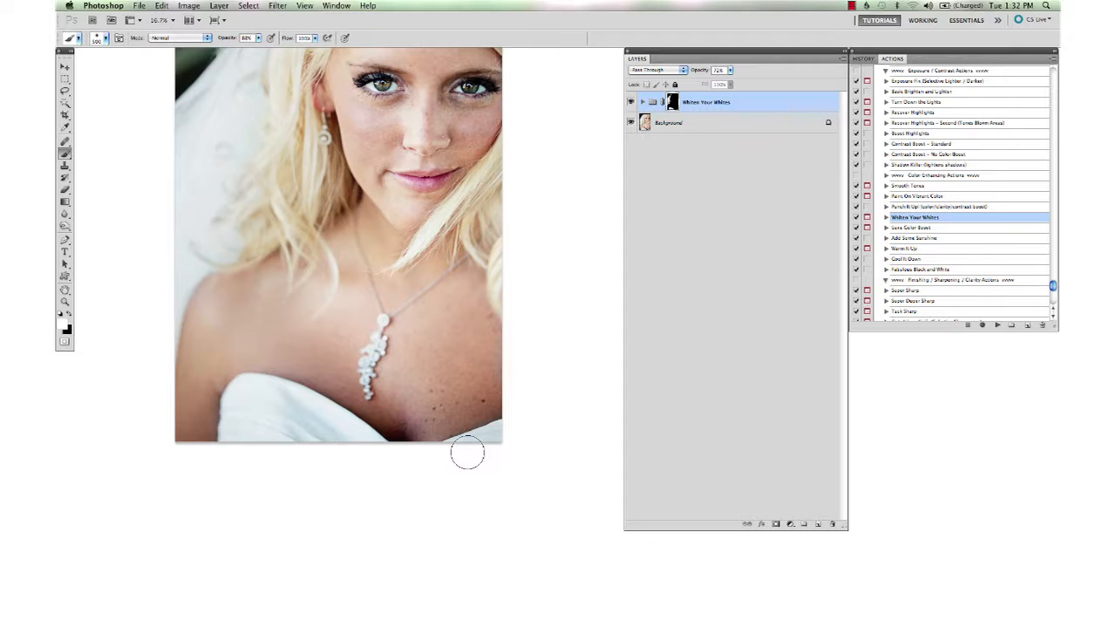
{"action": "scroll", "coordinate": [465, 451], "scroll_direction": "up", "scroll_amount": 5}
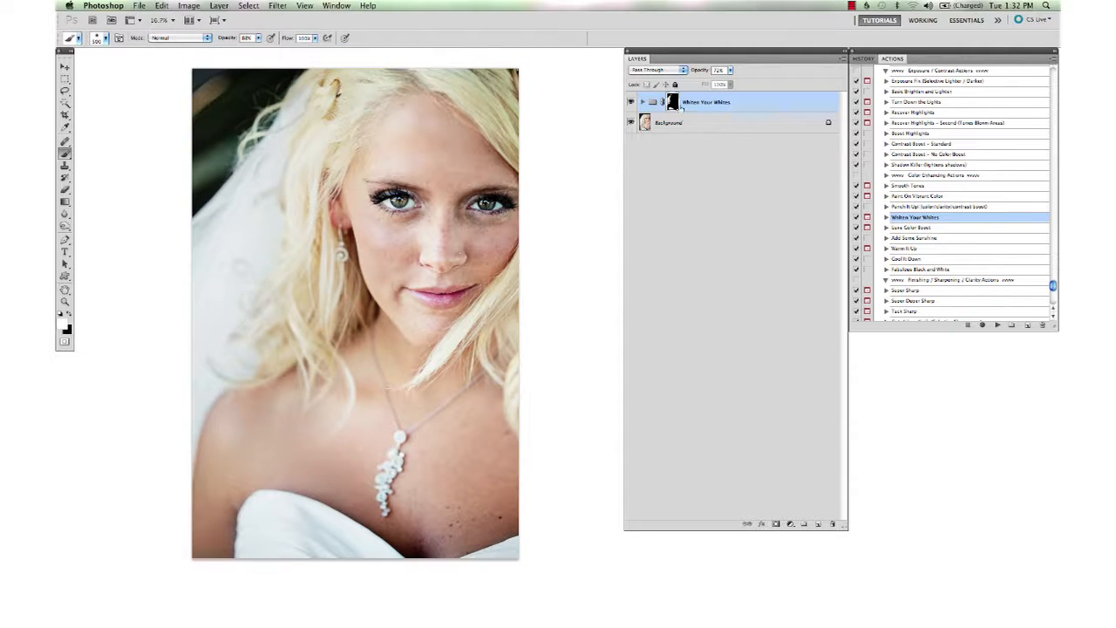
Step: Set the Whiten Your Whites group's opacity to 100% and toggle its Make It Whiter layer to preview the effect
{"action": "left_click", "coordinate": [717, 69]}
{"action": "key", "text": "Return"}
{"action": "left_click", "coordinate": [647, 102]}
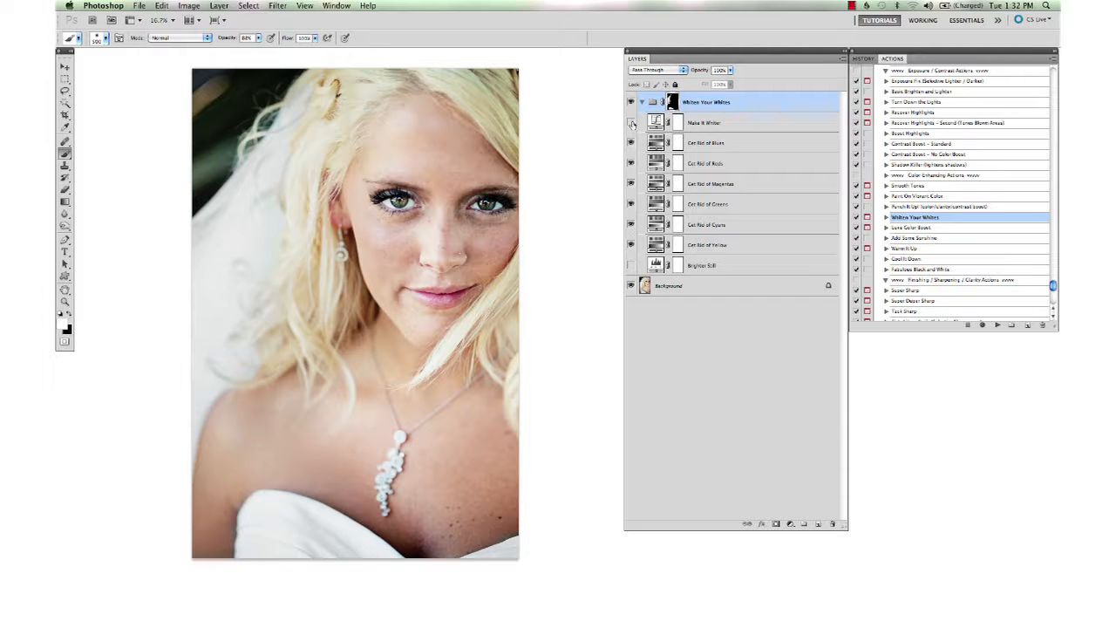
{"action": "left_click", "coordinate": [632, 123]}
{"action": "left_click", "coordinate": [631, 123]}
{"action": "left_click", "coordinate": [644, 102]}
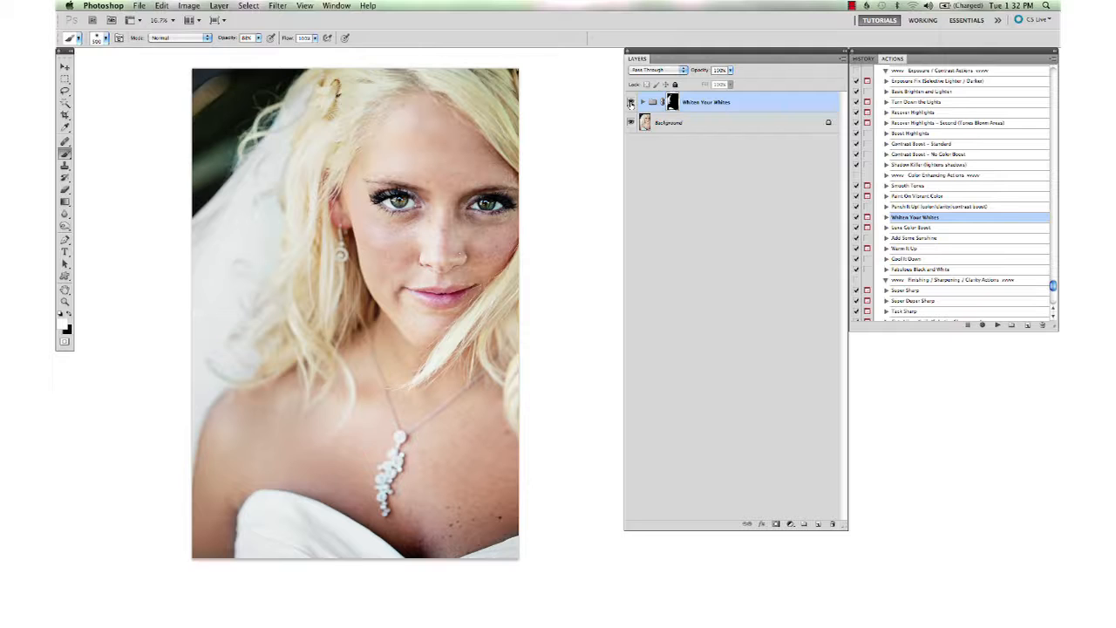
Step: Compare the portrait with and without the Whiten Your Whites group by toggling the group's visibility
{"action": "key", "text": "v"}
{"action": "left_click", "coordinate": [631, 103]}
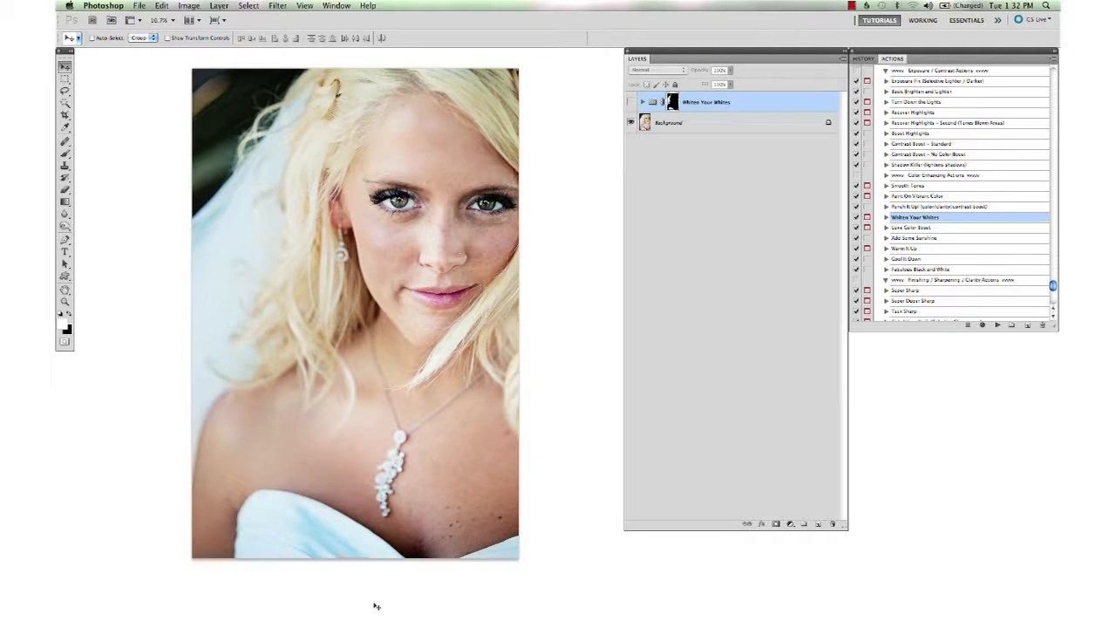
{"action": "left_click", "coordinate": [632, 103]}
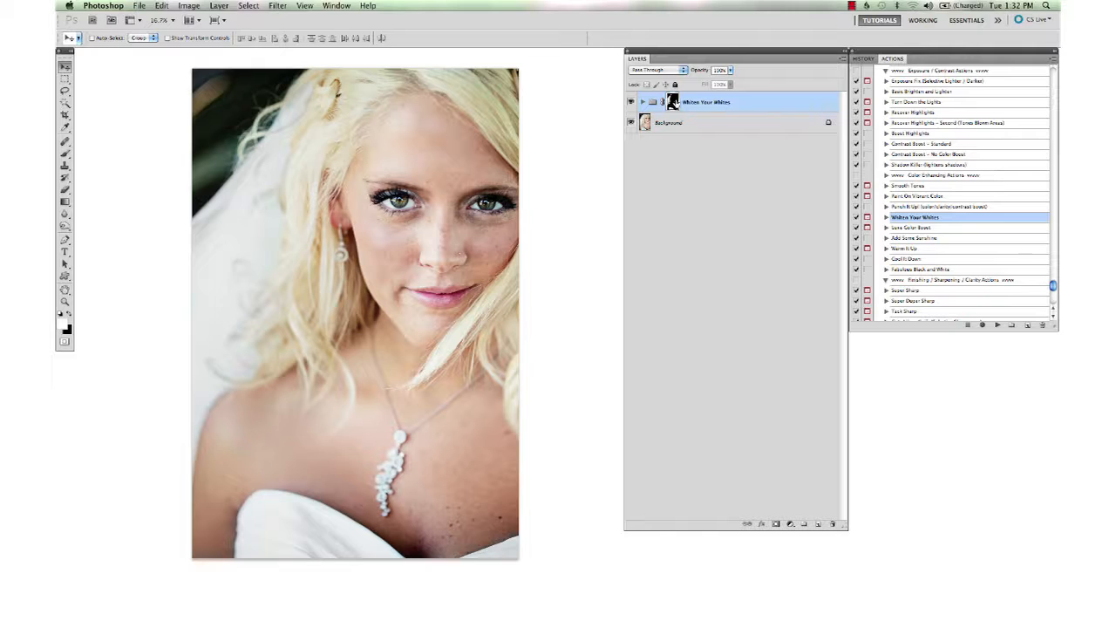
{"action": "key", "text": "b"}
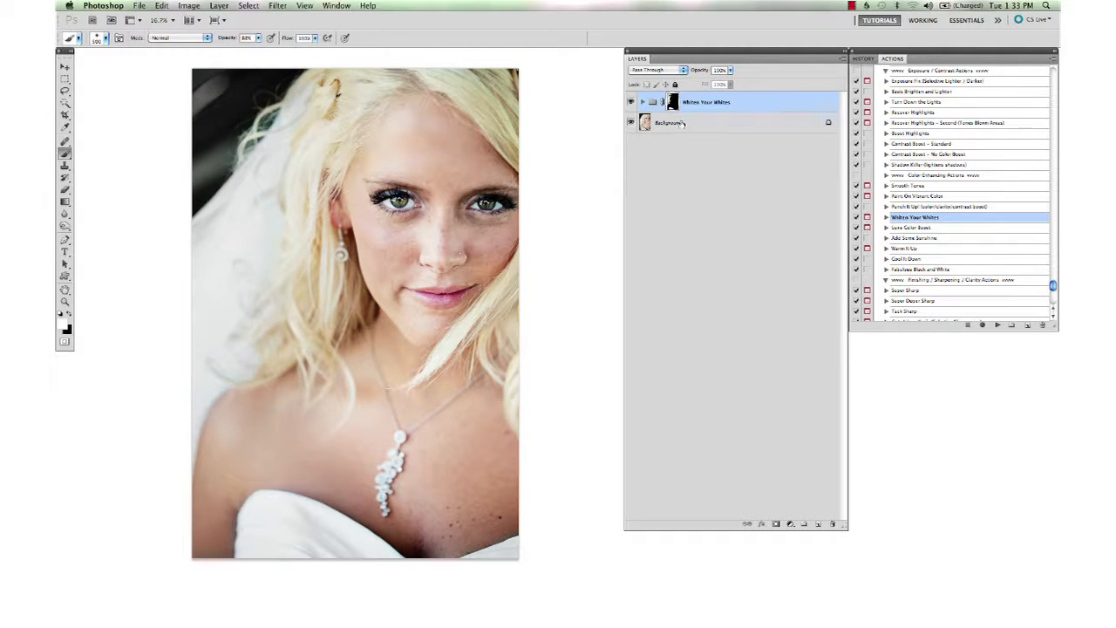
{"action": "left_click", "coordinate": [631, 102]}
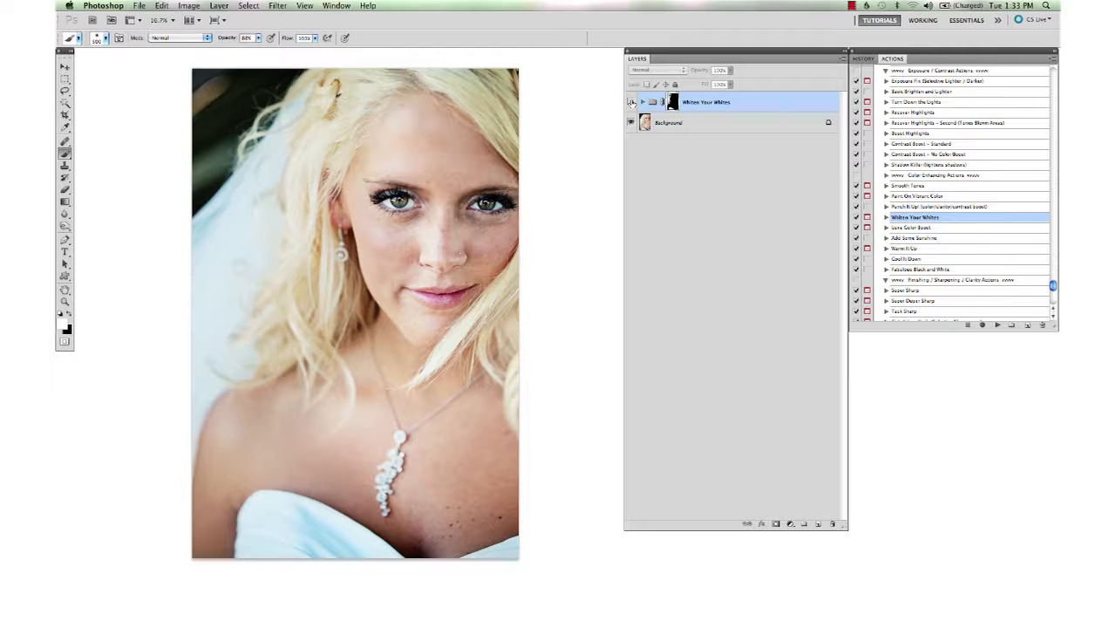
{"action": "left_click", "coordinate": [631, 102]}
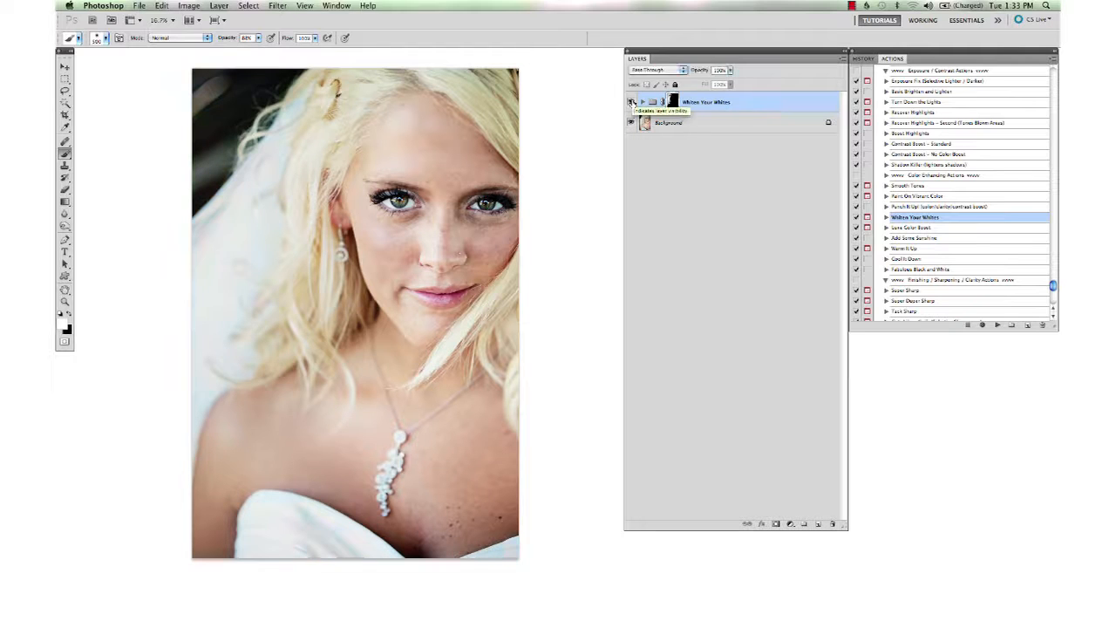
Step: Flatten the image into the Background and accept discarding the hidden layers
{"action": "right_click", "coordinate": [711, 131]}
{"action": "left_click", "coordinate": [732, 211]}
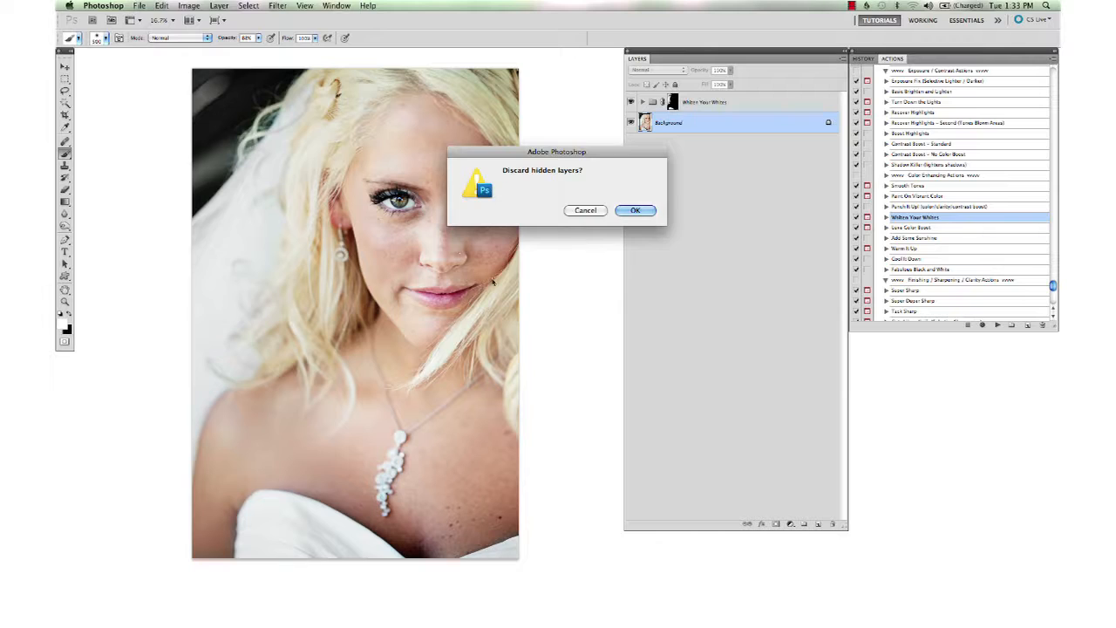
{"action": "key", "text": "Return"}
{"action": "key", "text": "v"}
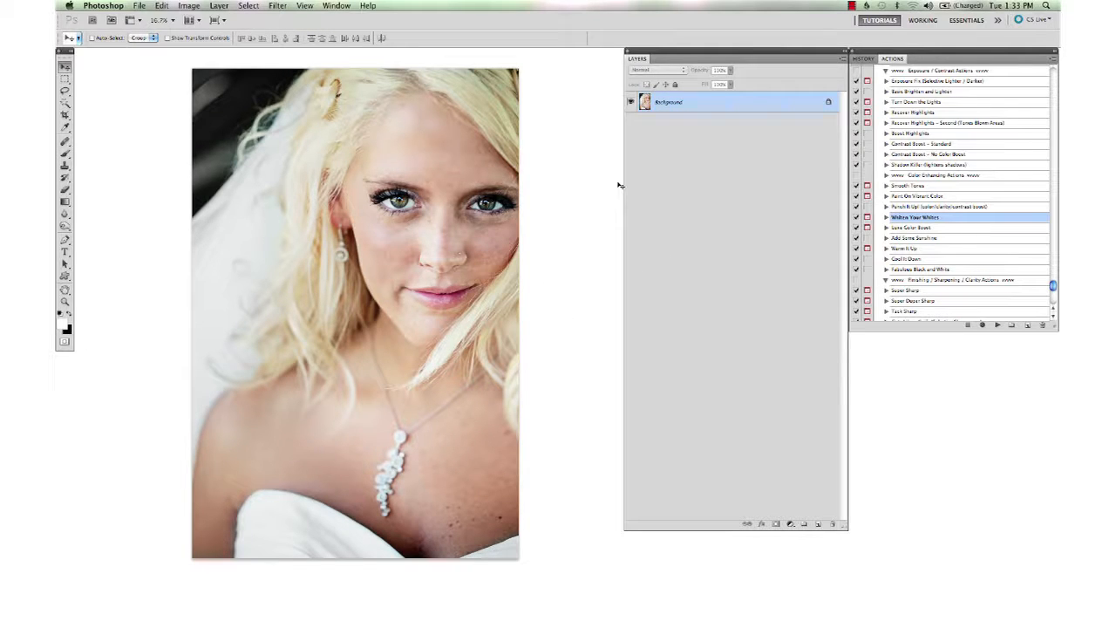
Step: Add a blank layer above the Background and choose the Healing Brush for close-up retouching of the face
{"action": "key", "text": "z"}
{"action": "left_click_drag", "start_coordinate": [510, 197], "coordinate": [560, 285]}
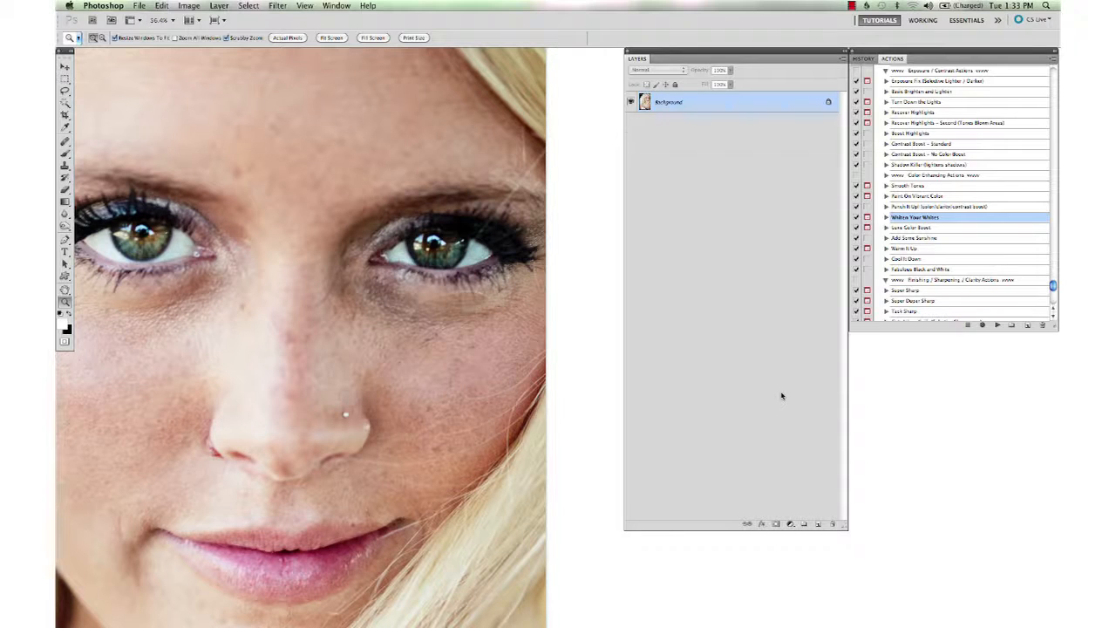
{"action": "key", "text": "super+alt+shift+n"}
{"action": "left_click", "coordinate": [843, 58]}
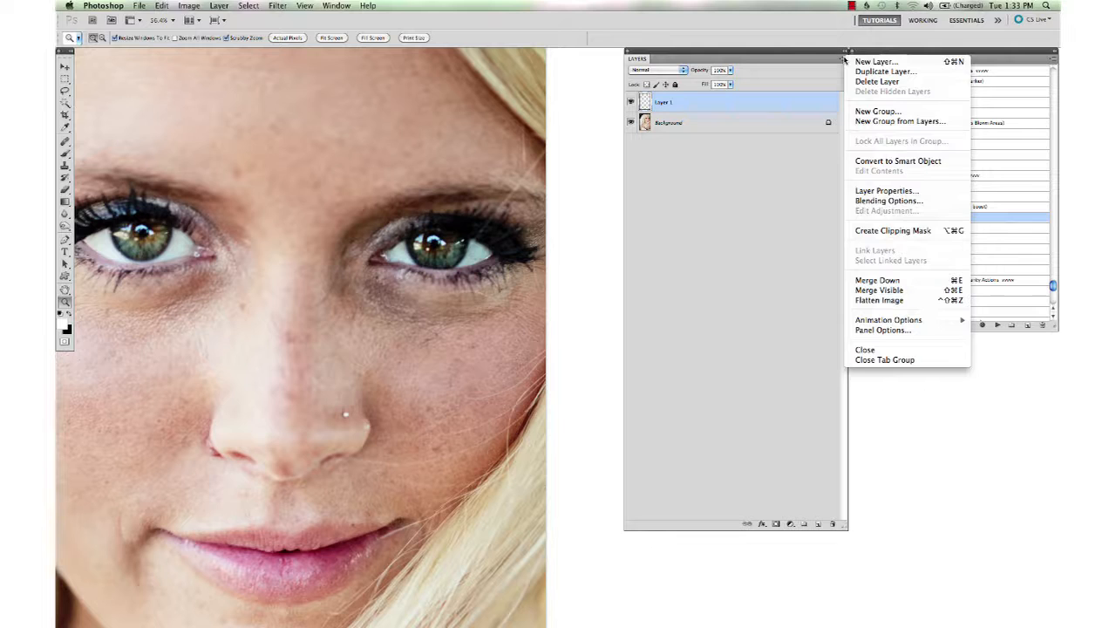
{"action": "left_click", "coordinate": [753, 210]}
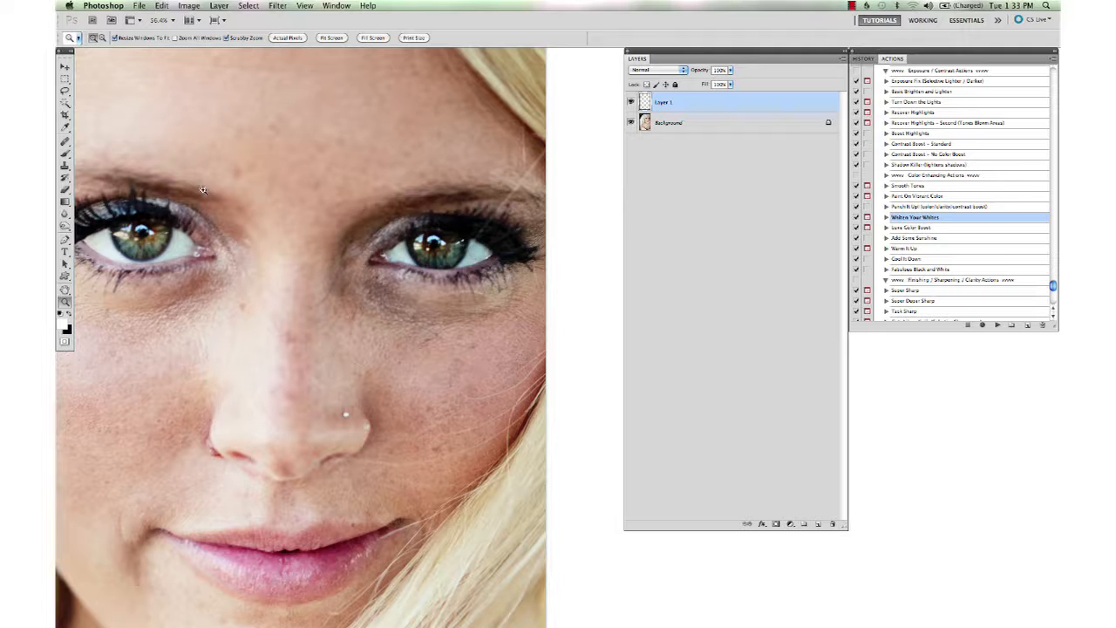
{"action": "left_click", "coordinate": [65, 141]}
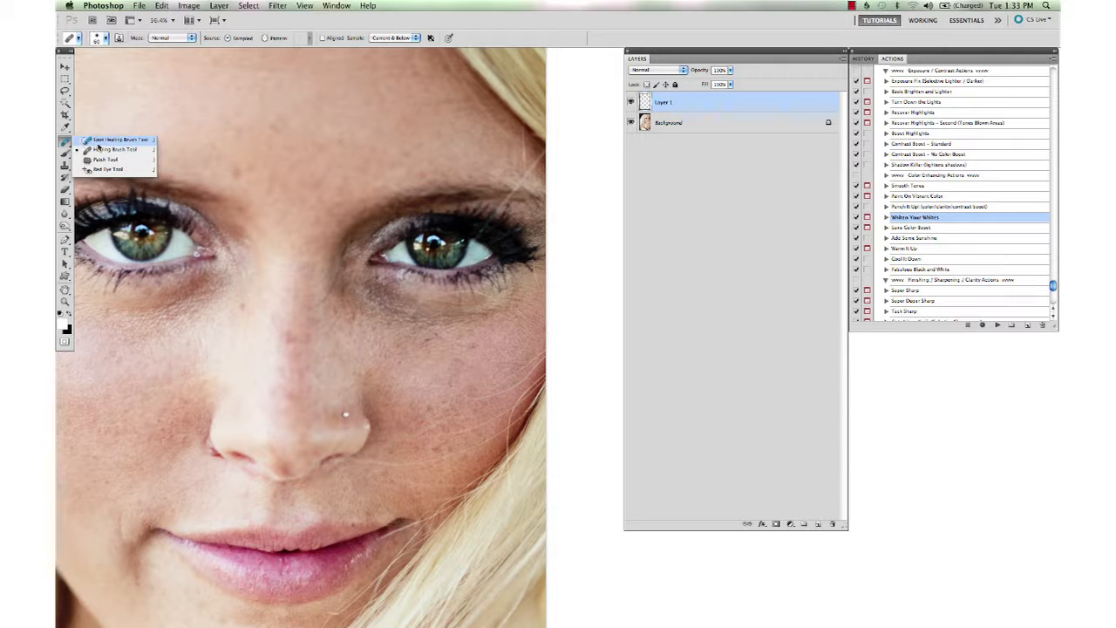
{"action": "left_click", "coordinate": [109, 149]}
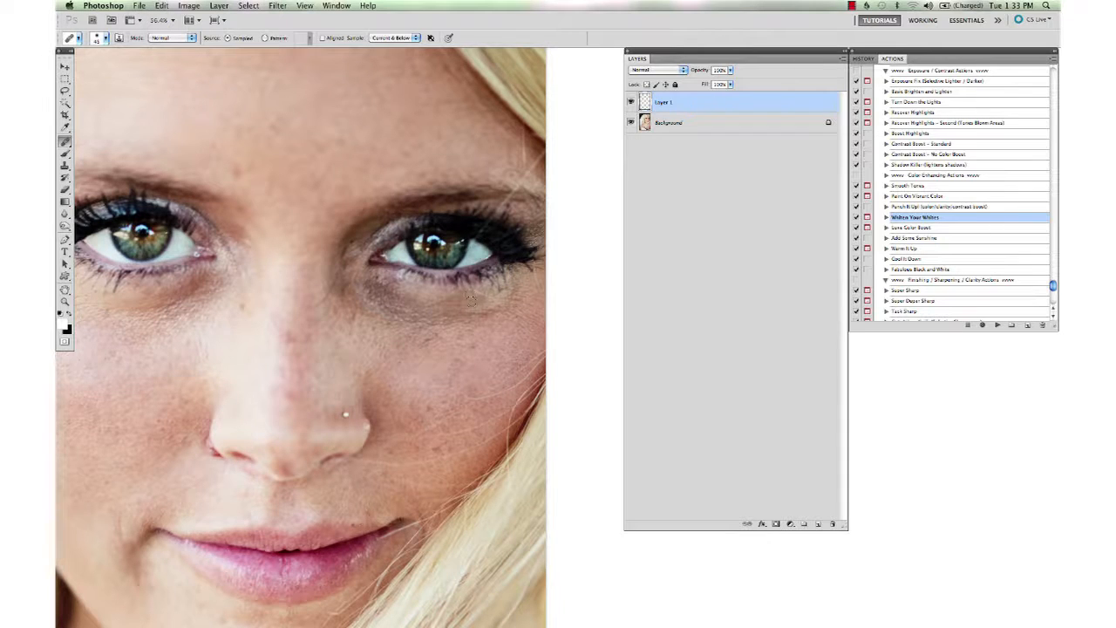
Step: Heal the marks under the eye and the stray hairs across the cheek on the new layer, sampling nearby skin
{"action": "left_click", "coordinate": [485, 299]}
{"action": "scroll", "coordinate": [349, 296], "scroll_direction": "down", "scroll_amount": 5}
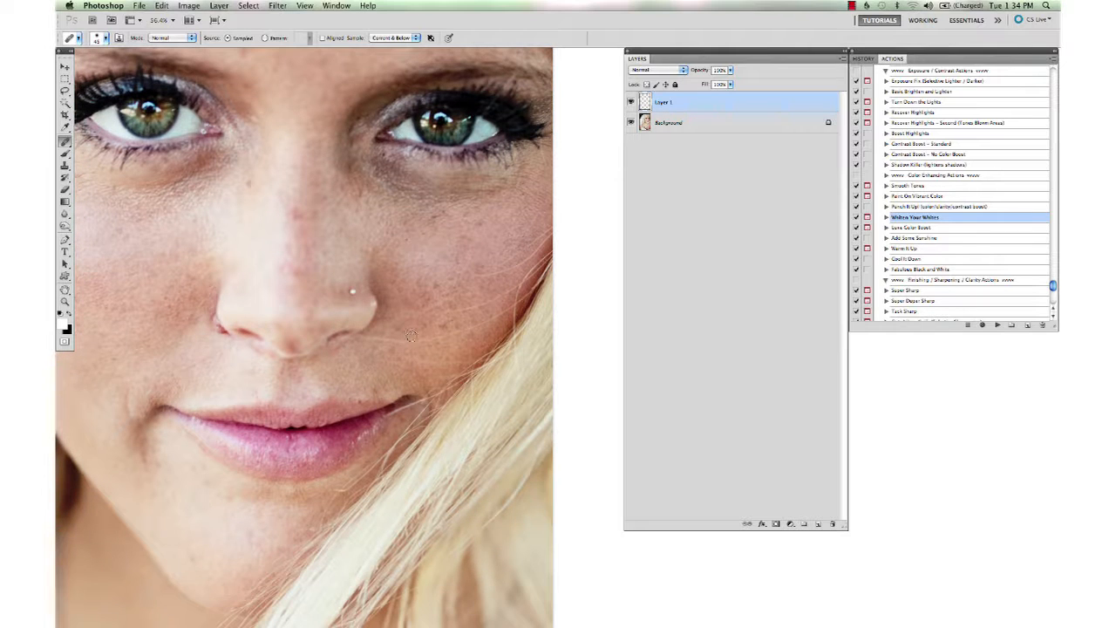
{"action": "left_click_drag", "start_coordinate": [412, 342], "coordinate": [425, 341]}
{"action": "left_click", "coordinate": [421, 329], "text": "alt"}
{"action": "left_click", "coordinate": [450, 310]}
{"action": "left_click", "coordinate": [469, 299]}
{"action": "left_click", "coordinate": [471, 307]}
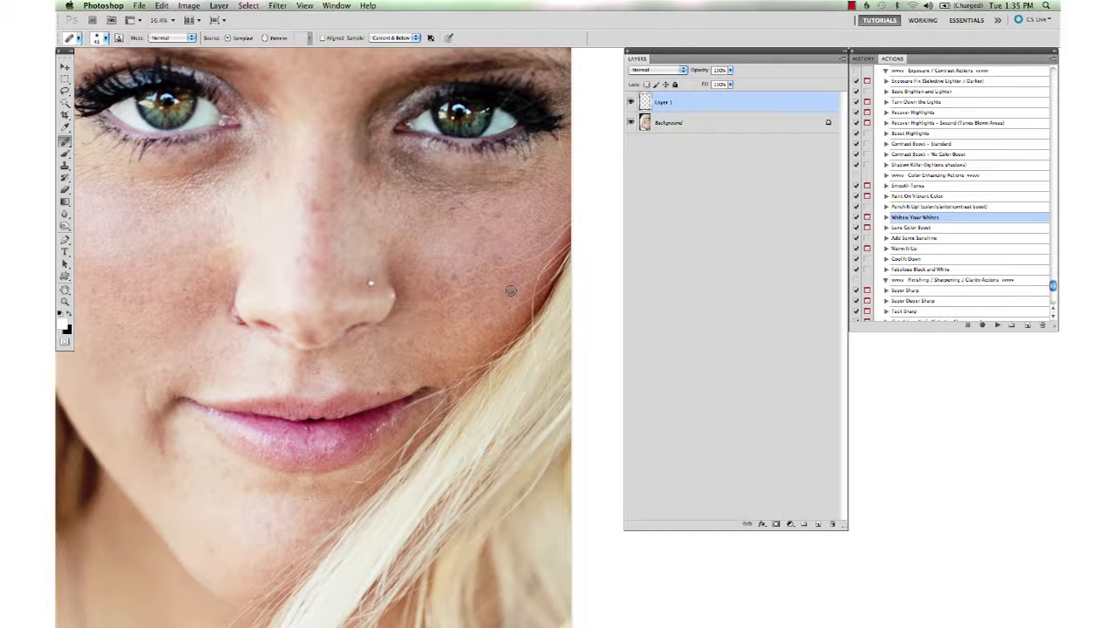
Step: Sample clean skin near the mouth and heal the small spots just above the upper lip
{"action": "left_click", "coordinate": [359, 390], "text": "alt"}
{"action": "left_click", "coordinate": [366, 390]}
{"action": "left_click", "coordinate": [365, 389]}
Step: Compare the face before and after healing by toggling the visibility of the retouching layer
{"action": "key", "text": "super+minus"}
{"action": "key", "text": "super+minus"}
{"action": "key", "text": "super+minus"}
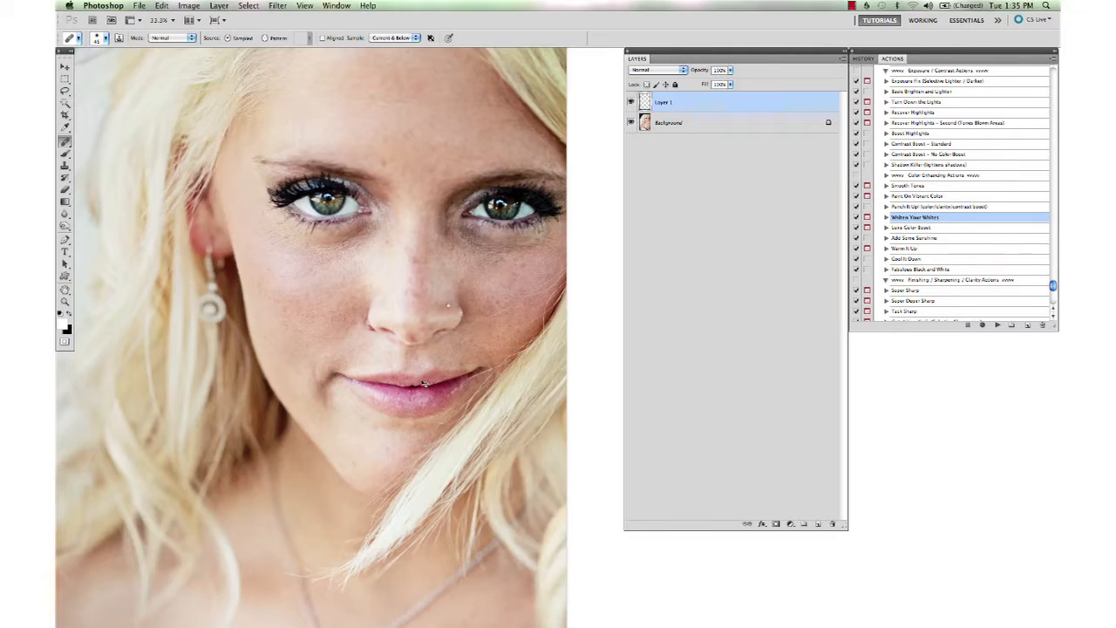
{"action": "scroll", "coordinate": [420, 380], "scroll_direction": "right", "scroll_amount": 2}
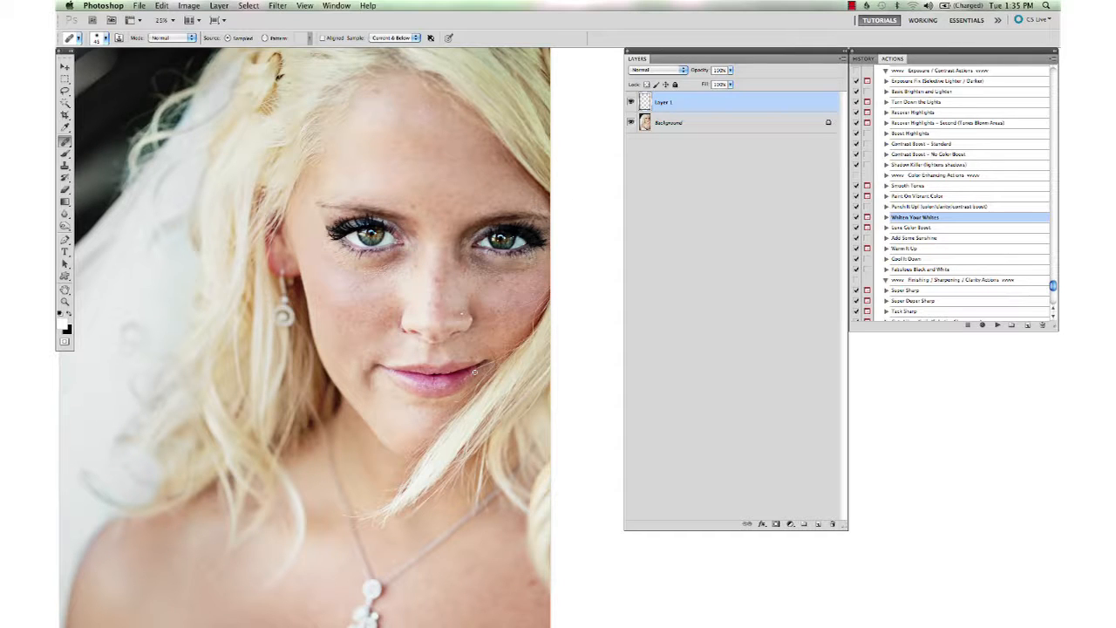
{"action": "left_click", "coordinate": [632, 102]}
{"action": "left_click", "coordinate": [632, 102]}
{"action": "key", "text": "super+equal"}
{"action": "left_click", "coordinate": [631, 102]}
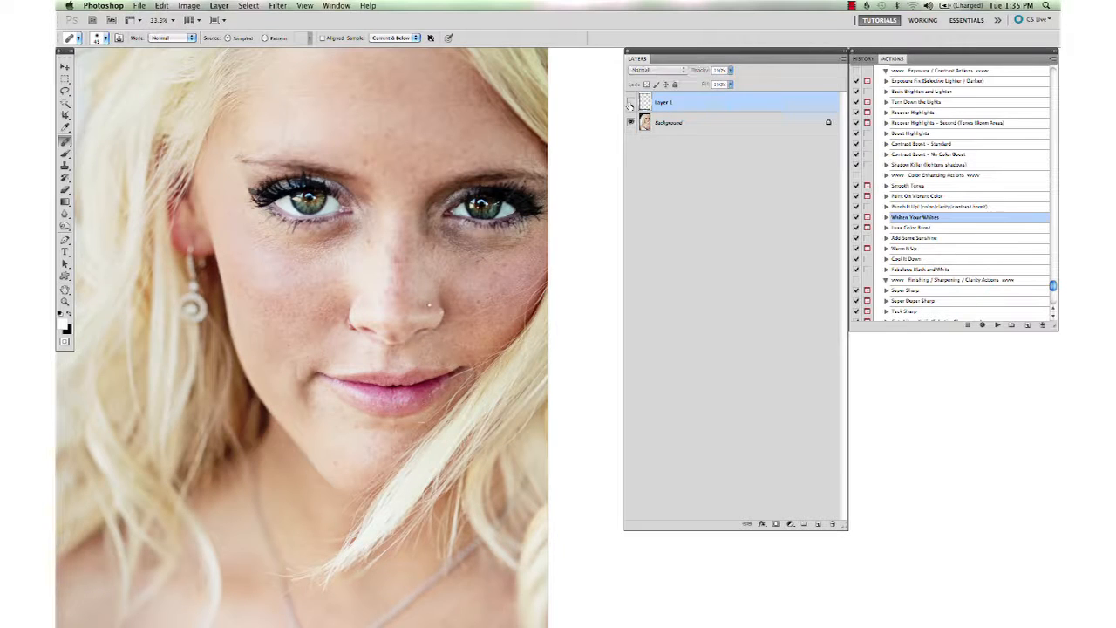
{"action": "left_click", "coordinate": [632, 102]}
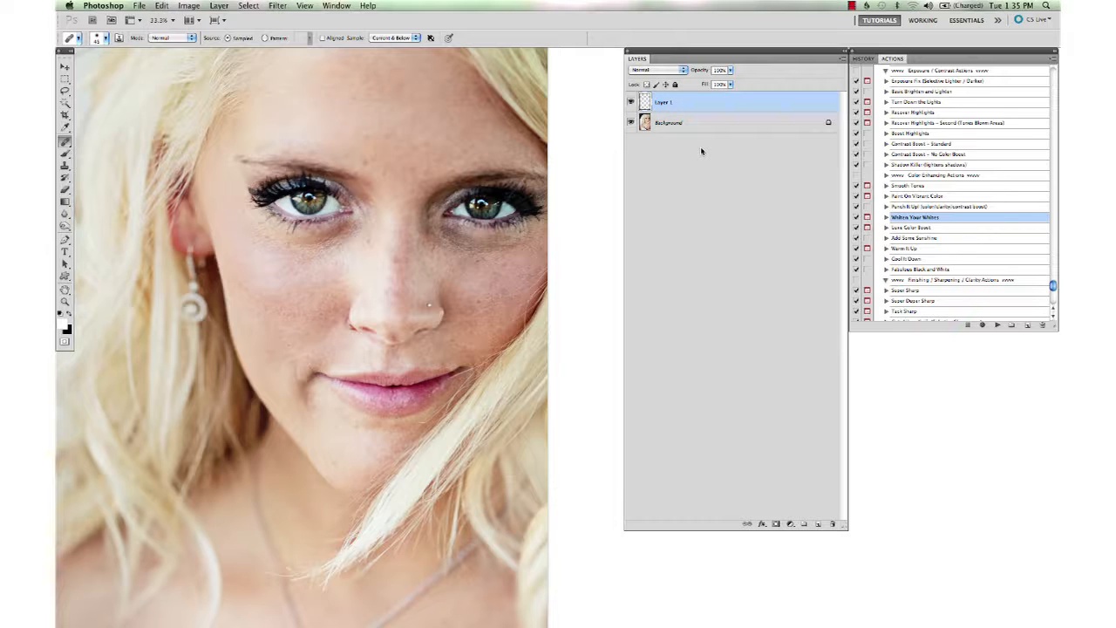
Step: Flatten the healed layer into the Background and bring the whole portrait back into view
{"action": "right_click", "coordinate": [703, 123]}
{"action": "left_click", "coordinate": [737, 202]}
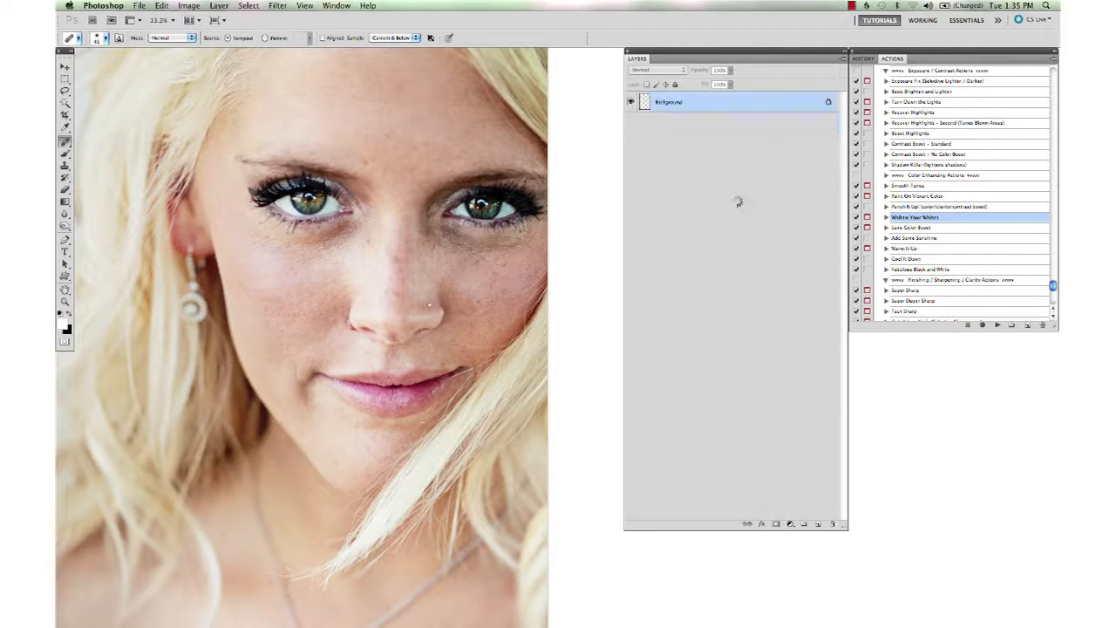
{"action": "key", "text": "super+minus"}
{"action": "key", "text": "super+minus"}
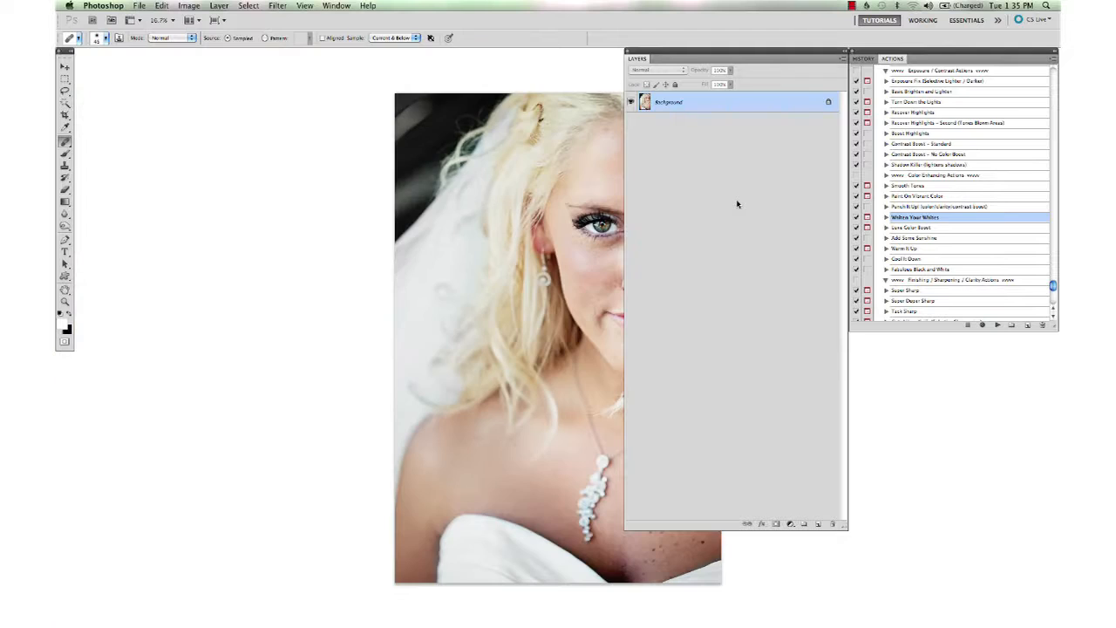
{"action": "left_click_drag", "start_coordinate": [592, 215], "coordinate": [433, 217]}
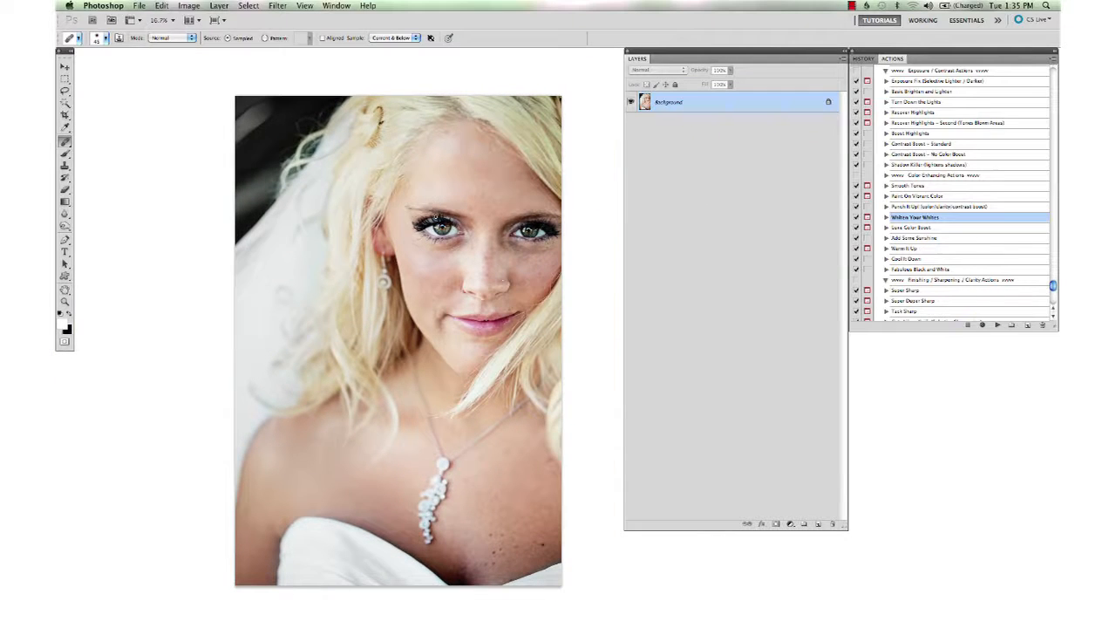
{"action": "key", "text": "v"}
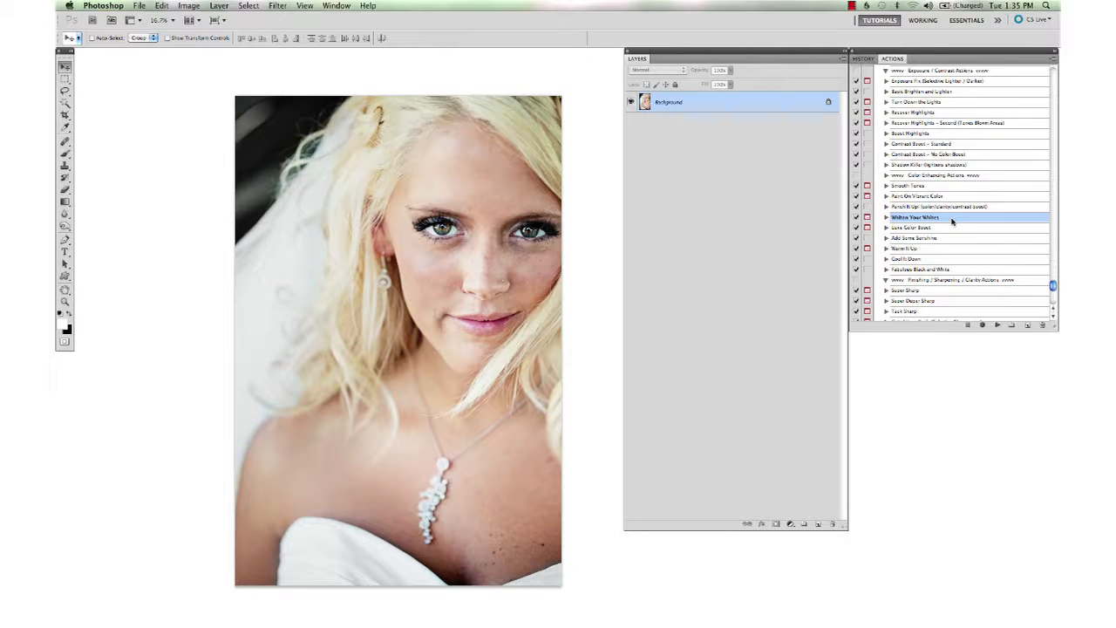
Step: Run the PTM Candy Shop (Select a Haze and Pop) action from the PTM Blessings set and dismiss its messages
{"action": "scroll", "coordinate": [952, 222], "scroll_direction": "down", "scroll_amount": 6}
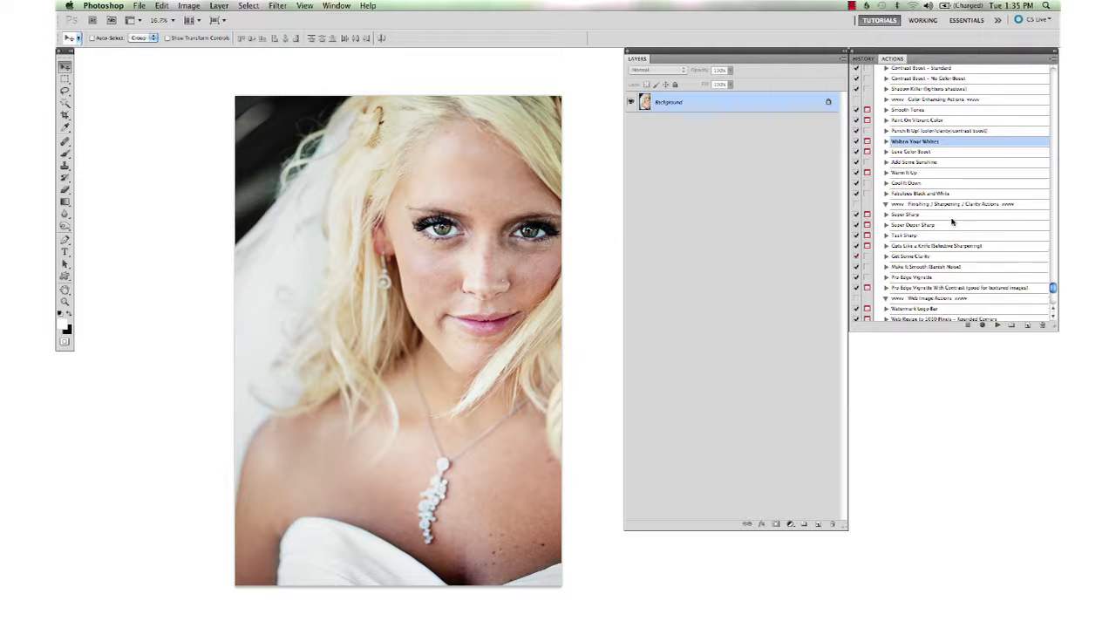
{"action": "scroll", "coordinate": [952, 221], "scroll_direction": "down", "scroll_amount": 1}
{"action": "scroll", "coordinate": [953, 221], "scroll_direction": "down", "scroll_amount": 11}
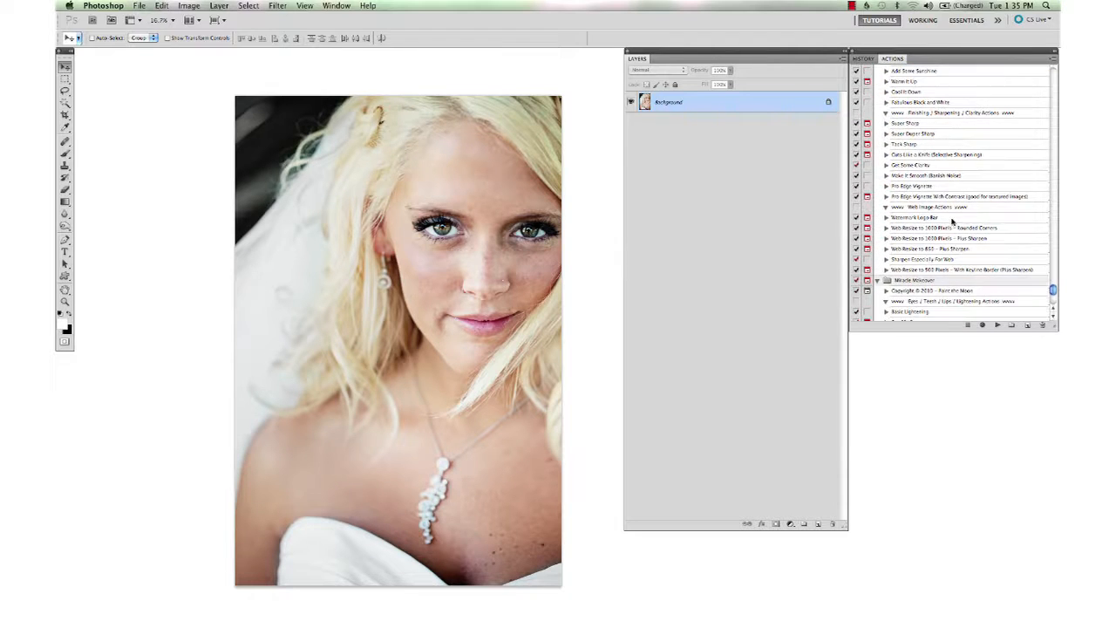
{"action": "scroll", "coordinate": [952, 224], "scroll_direction": "down", "scroll_amount": 15}
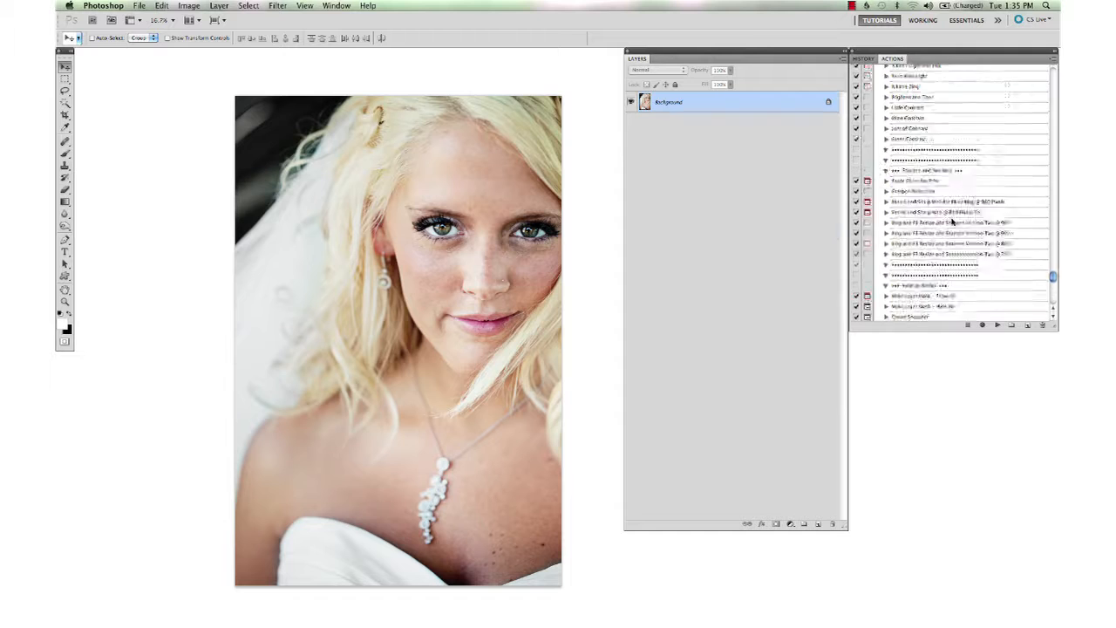
{"action": "scroll", "coordinate": [916, 258], "scroll_direction": "down", "scroll_amount": 1}
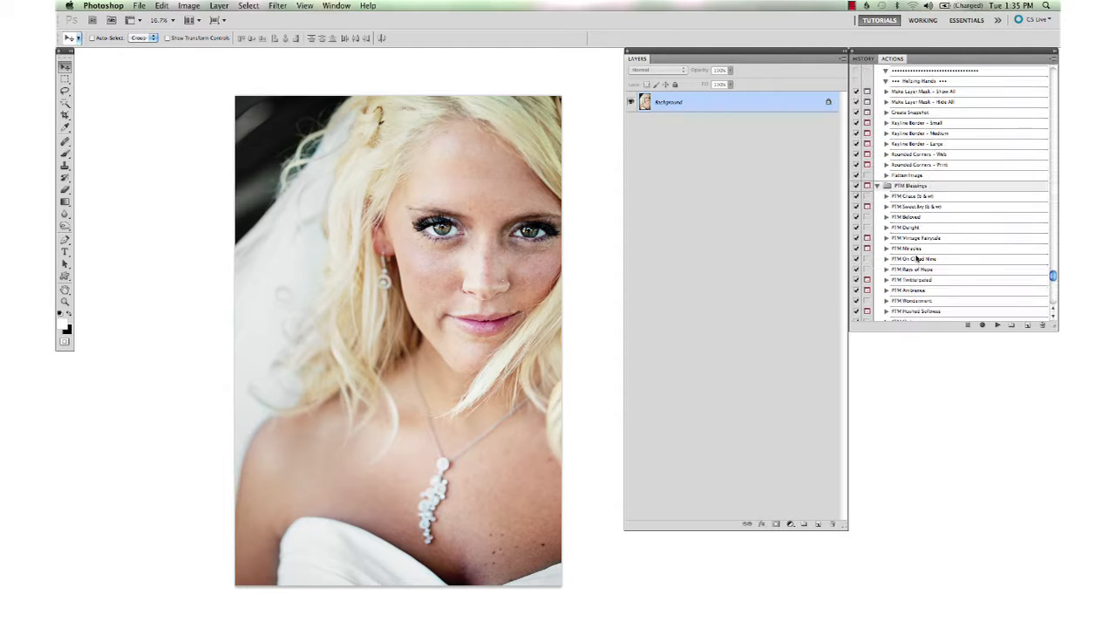
{"action": "scroll", "coordinate": [964, 242], "scroll_direction": "down", "scroll_amount": 7}
{"action": "scroll", "coordinate": [964, 242], "scroll_direction": "down", "scroll_amount": 2}
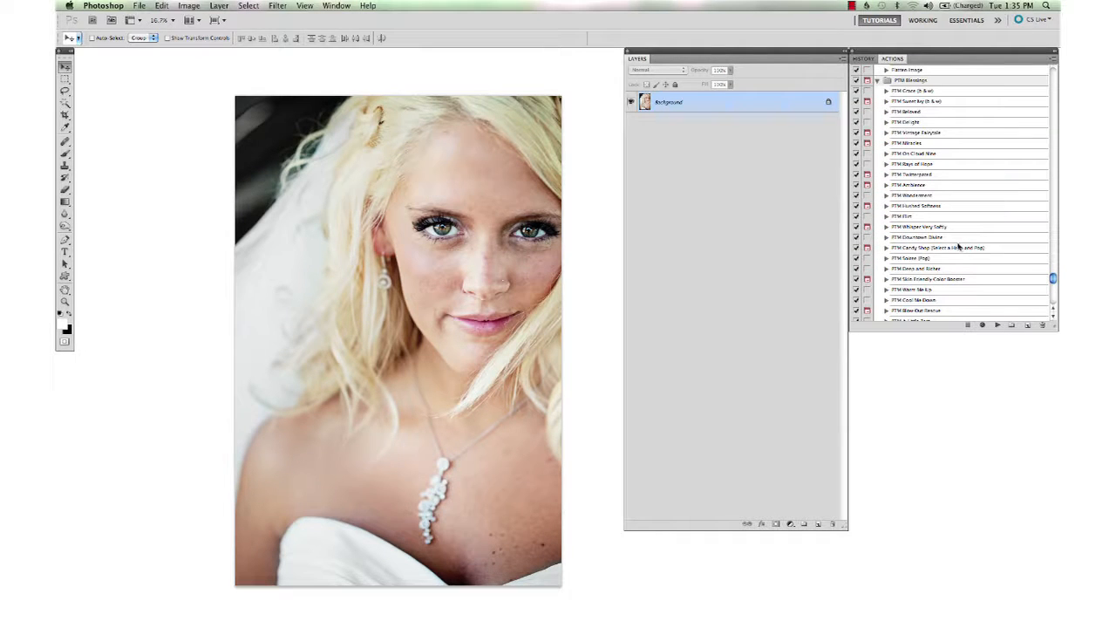
{"action": "left_click", "coordinate": [960, 248]}
{"action": "left_click", "coordinate": [999, 325]}
{"action": "key", "text": "Return"}
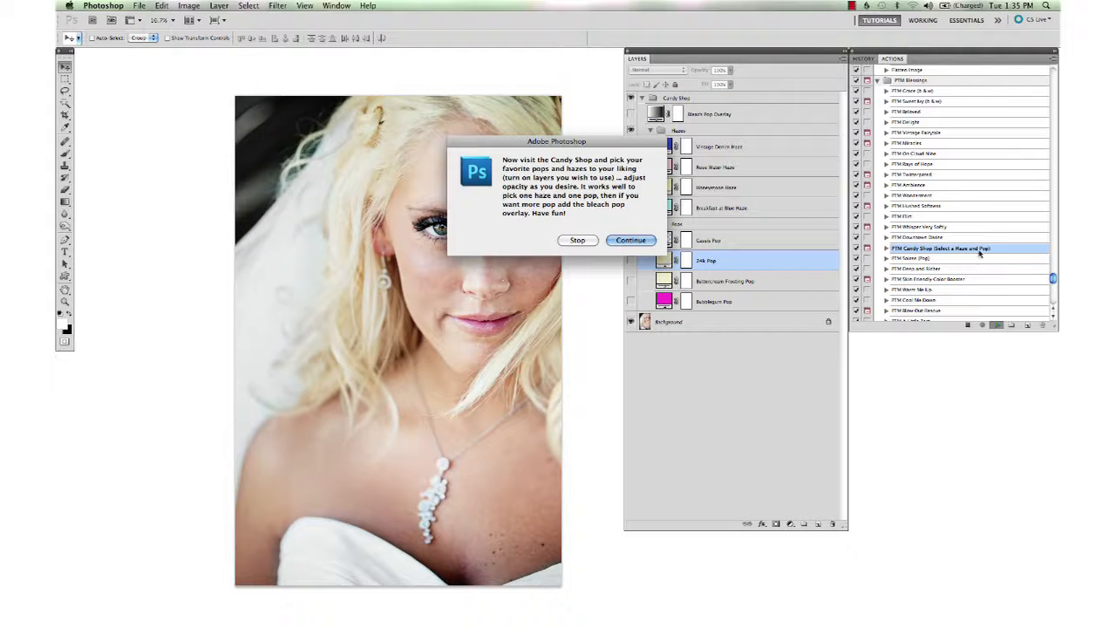
{"action": "key", "text": "Return"}
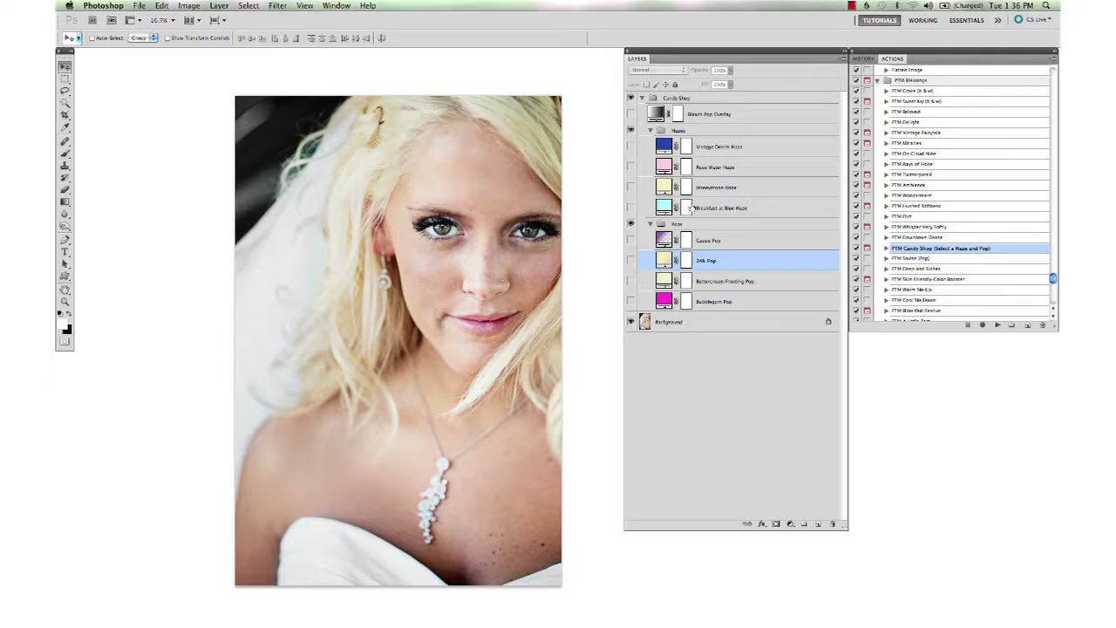
Step: Preview the Breakfast at Blue, Rose Water, Honeymoon and Vintage Denim hazes one at a time on the portrait
{"action": "left_click", "coordinate": [631, 208]}
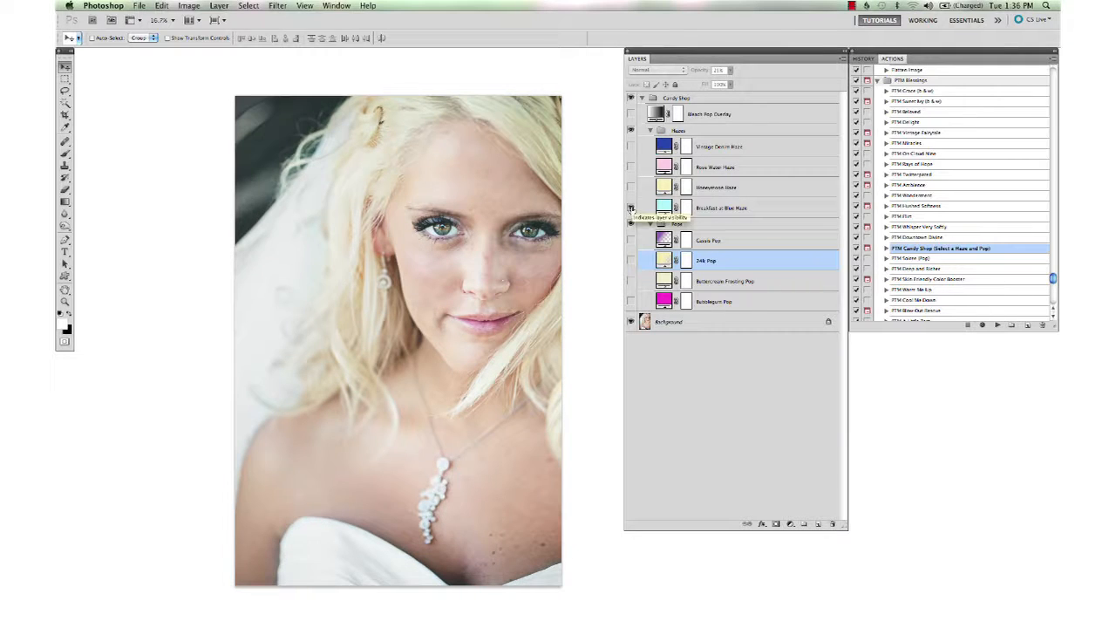
{"action": "left_click", "coordinate": [630, 209]}
{"action": "left_click", "coordinate": [629, 167]}
{"action": "left_click", "coordinate": [629, 168]}
{"action": "left_click", "coordinate": [631, 188]}
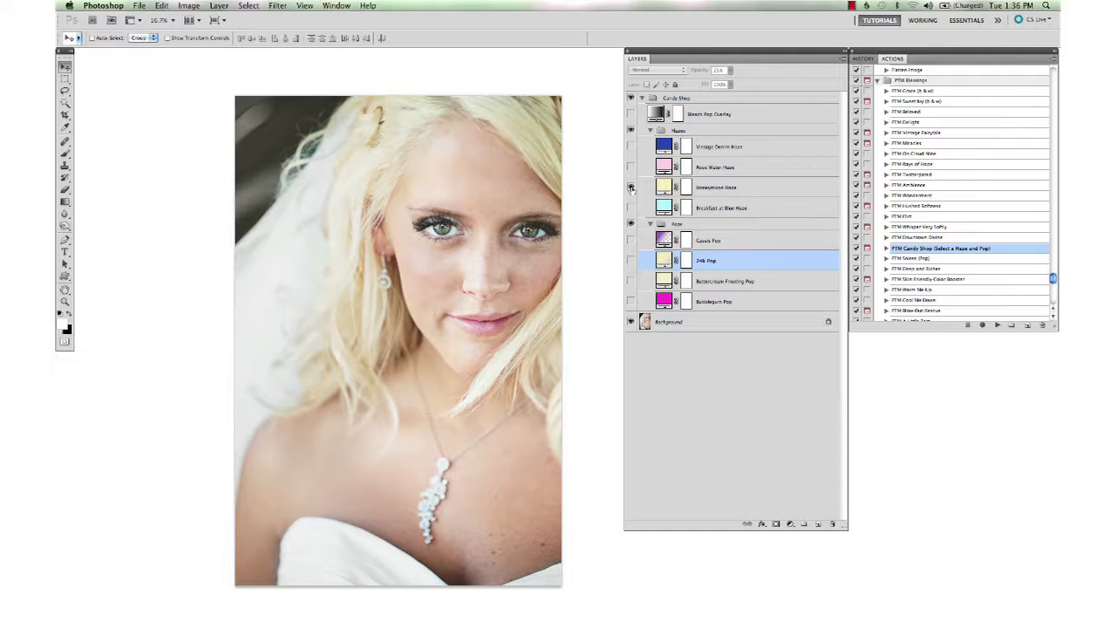
{"action": "left_click", "coordinate": [631, 188]}
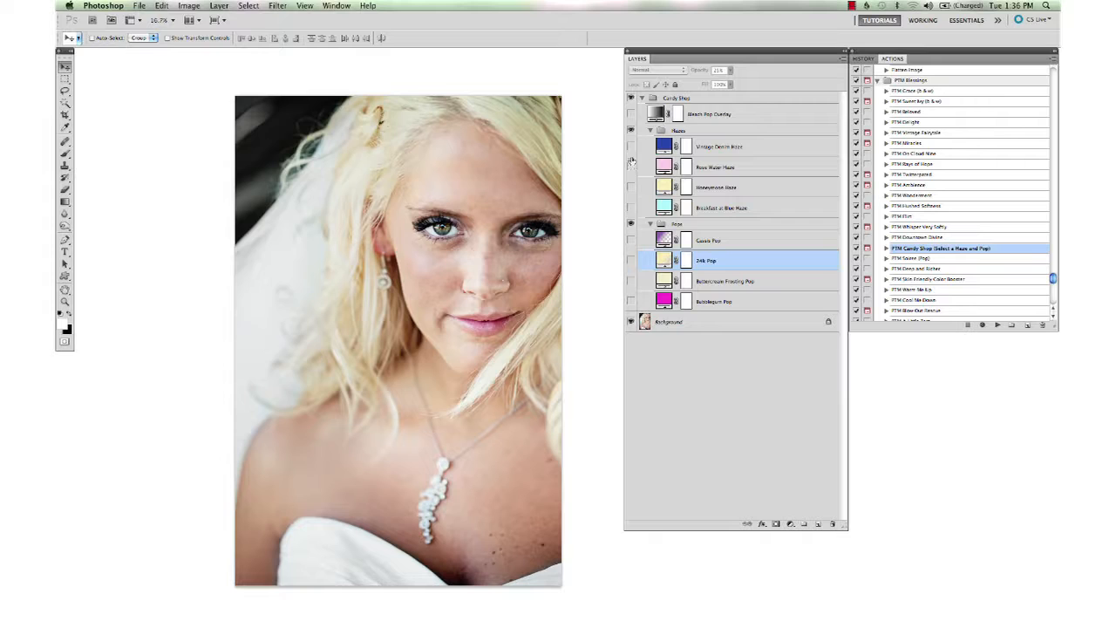
{"action": "left_click", "coordinate": [631, 147]}
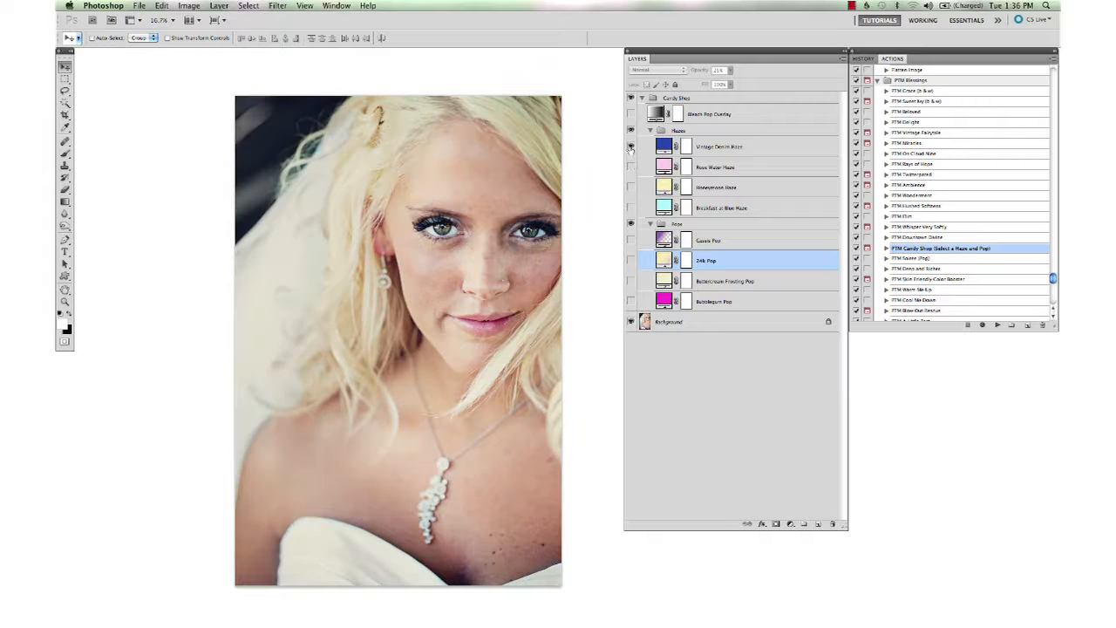
{"action": "left_click", "coordinate": [631, 146]}
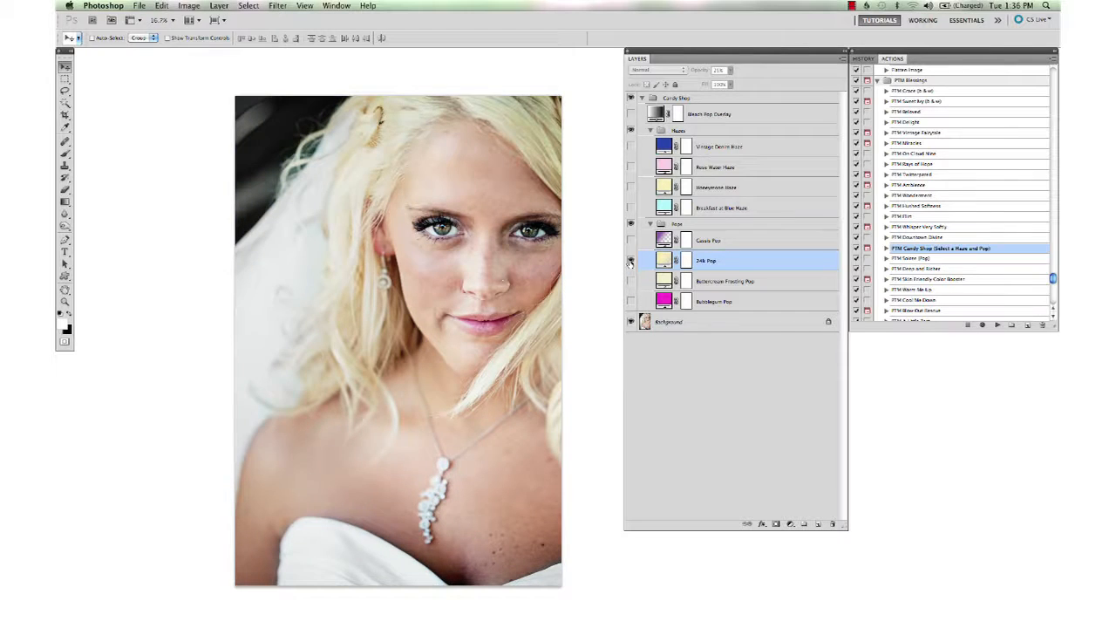
Step: Turn off the 24k Pop layer, show the Cassie Pop layer instead and fine-tune its opacity
{"action": "left_click", "coordinate": [631, 260]}
{"action": "left_click", "coordinate": [631, 241]}
{"action": "left_click", "coordinate": [709, 241]}
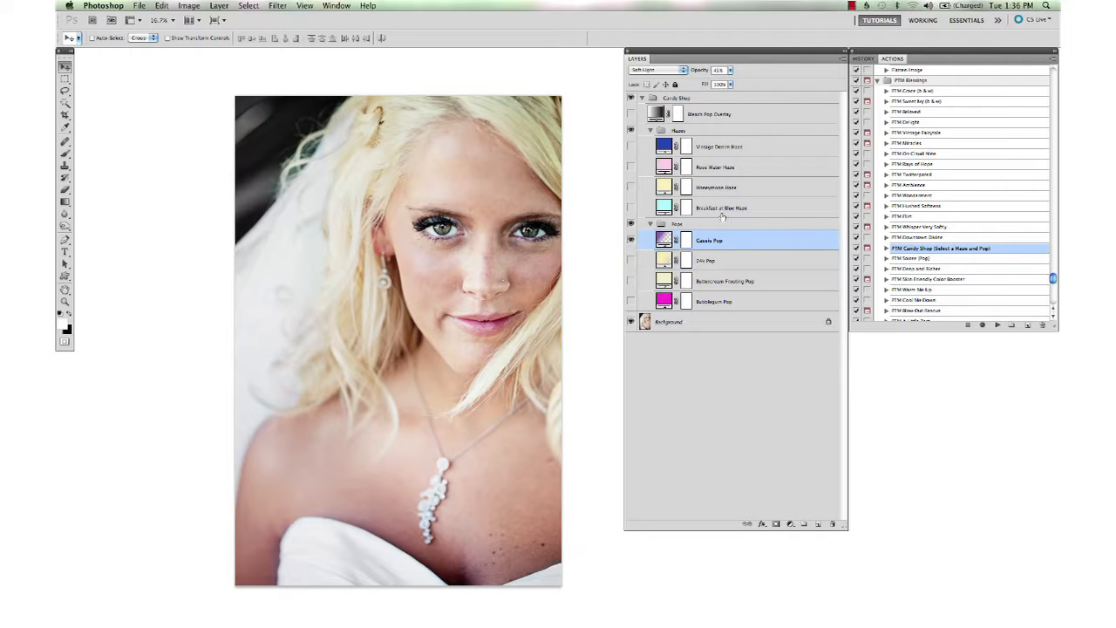
{"action": "left_click_drag", "start_coordinate": [695, 74], "coordinate": [703, 74]}
{"action": "left_click_drag", "start_coordinate": [702, 72], "coordinate": [695, 75]}
Step: Show the Vintage Denim Haze layer, compare the portrait with and without it, and fine-tune its opacity
{"action": "left_click", "coordinate": [702, 148]}
{"action": "left_click", "coordinate": [631, 146]}
{"action": "left_click", "coordinate": [630, 146]}
{"action": "left_click", "coordinate": [630, 147]}
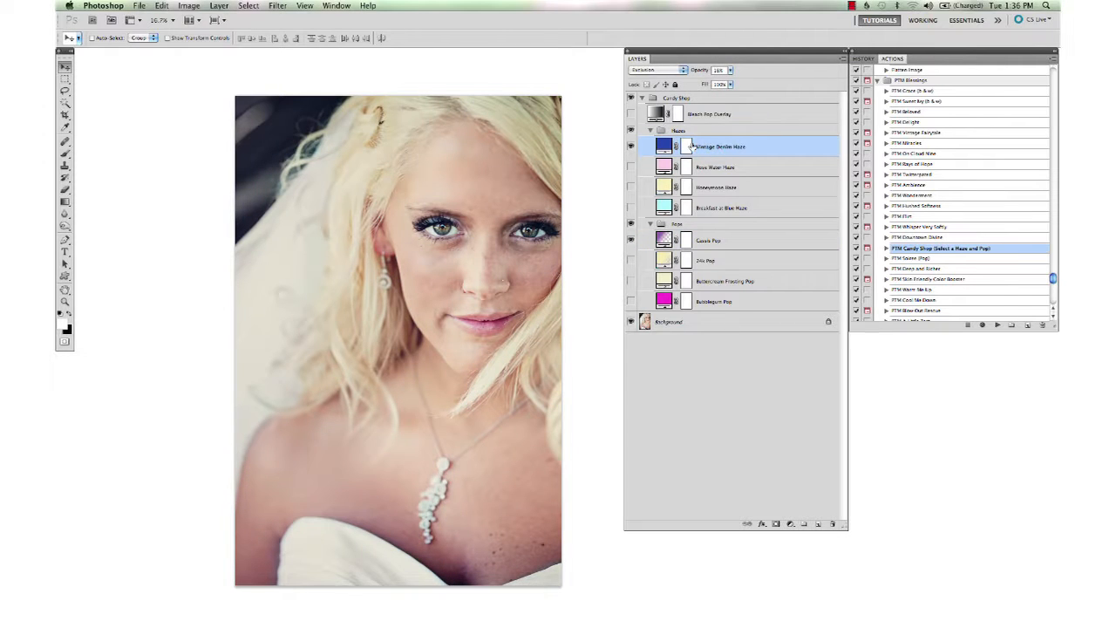
{"action": "left_click_drag", "start_coordinate": [703, 73], "coordinate": [702, 74]}
Step: Show the Bleach Pop Overlay layer in the Candy Shop group and lower its opacity slightly
{"action": "left_click", "coordinate": [632, 115]}
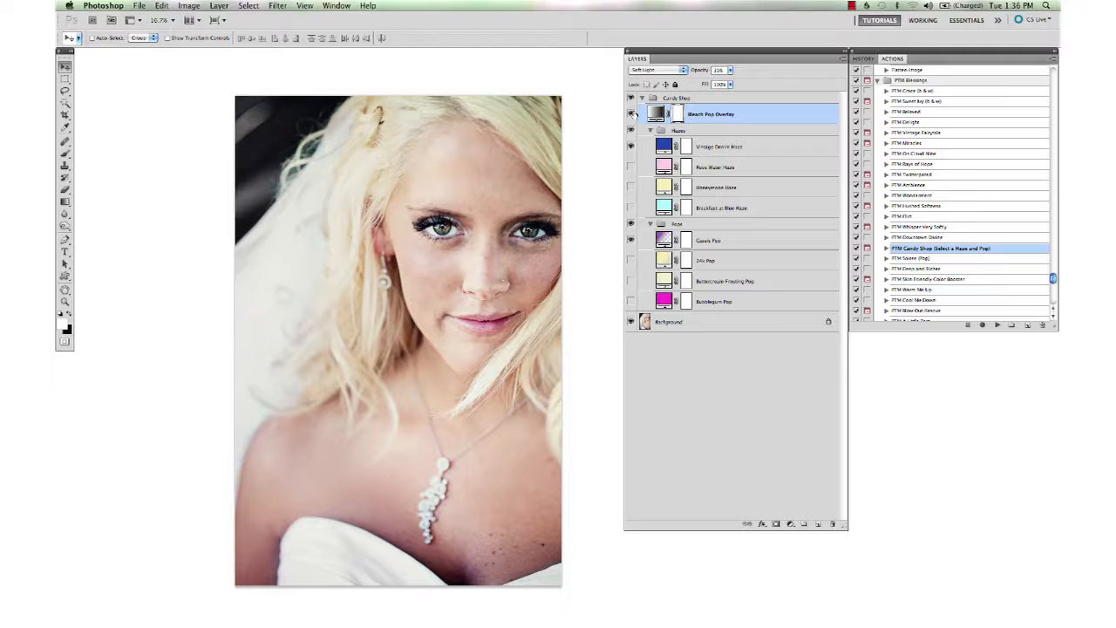
{"action": "left_click_drag", "start_coordinate": [704, 72], "coordinate": [700, 75]}
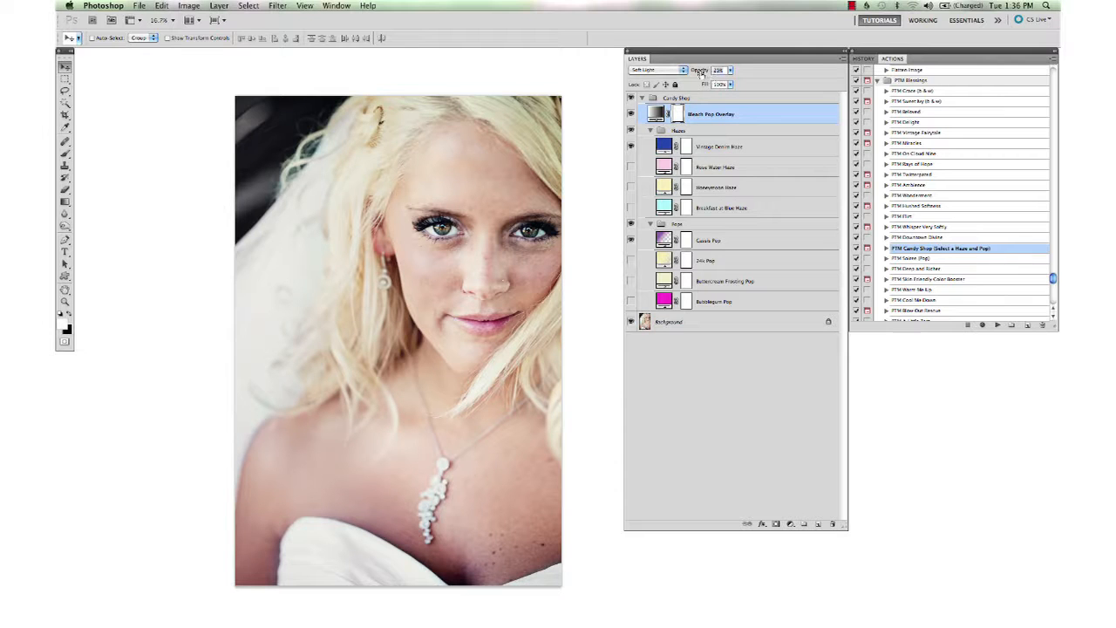
{"action": "left_click", "coordinate": [642, 98]}
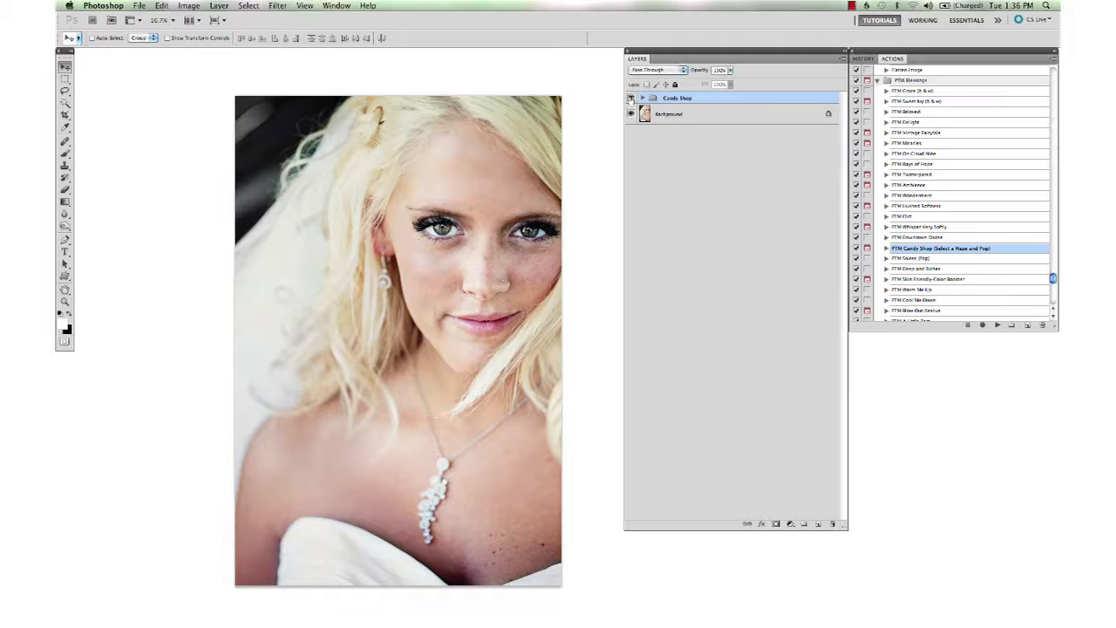
{"action": "left_click", "coordinate": [643, 97]}
Step: Raise the opacity of the Vintage Denim Haze layer and reduce that of the Bleach Pop Overlay layer
{"action": "left_click", "coordinate": [705, 148]}
{"action": "left_click_drag", "start_coordinate": [701, 71], "coordinate": [712, 72]}
{"action": "left_click", "coordinate": [692, 113]}
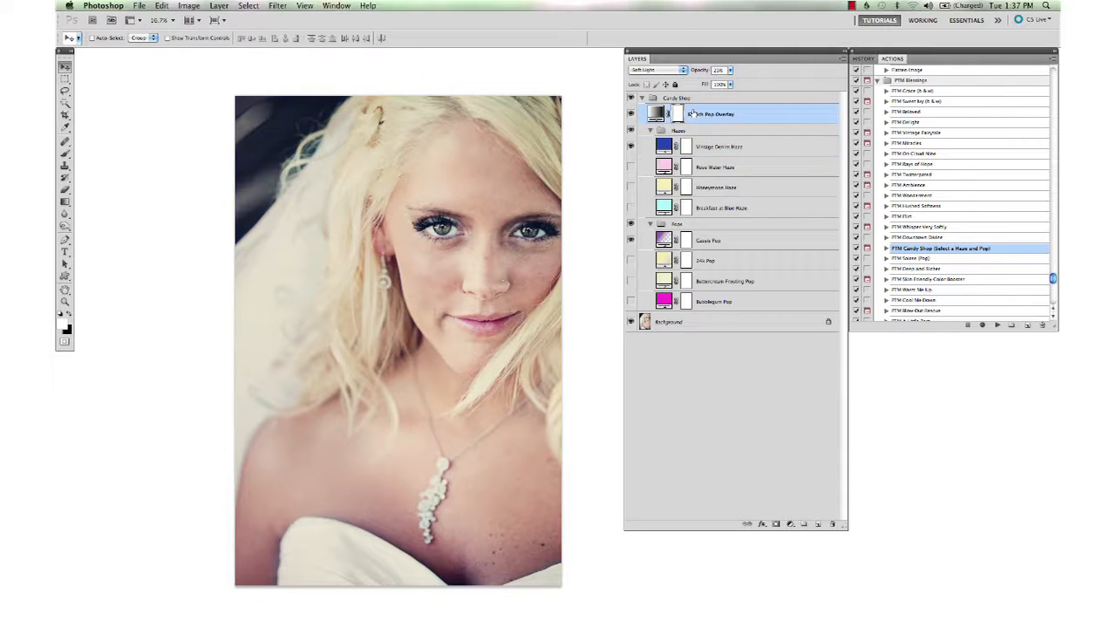
{"action": "left_click_drag", "start_coordinate": [711, 73], "coordinate": [707, 73]}
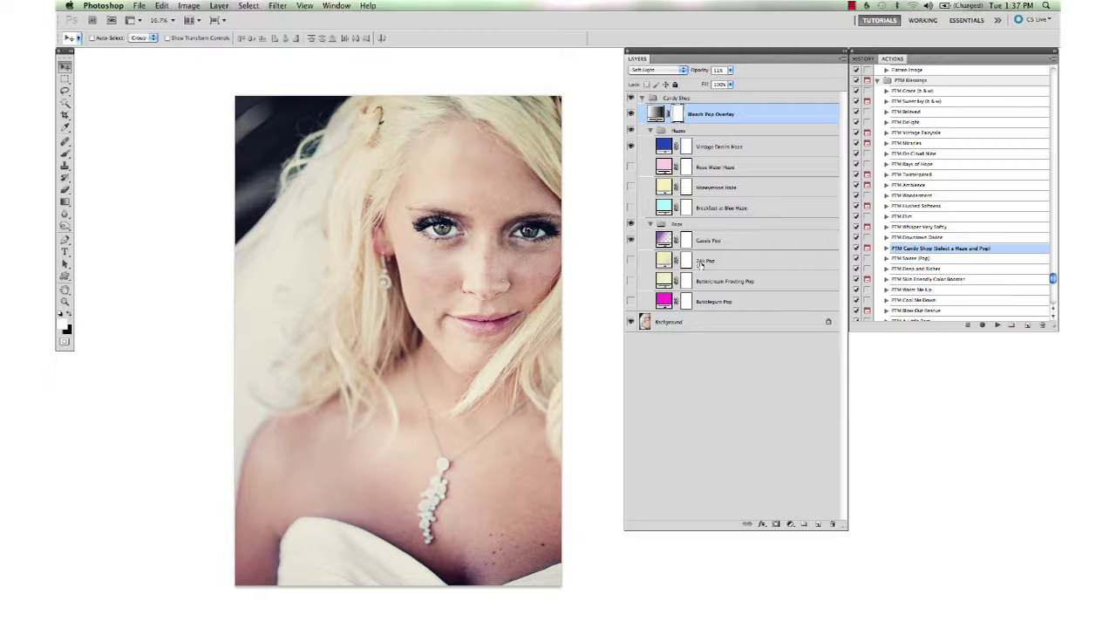
Step: Slightly lower the opacity of the whole Candy Shop group and compare the portrait with and without it
{"action": "left_click", "coordinate": [643, 99]}
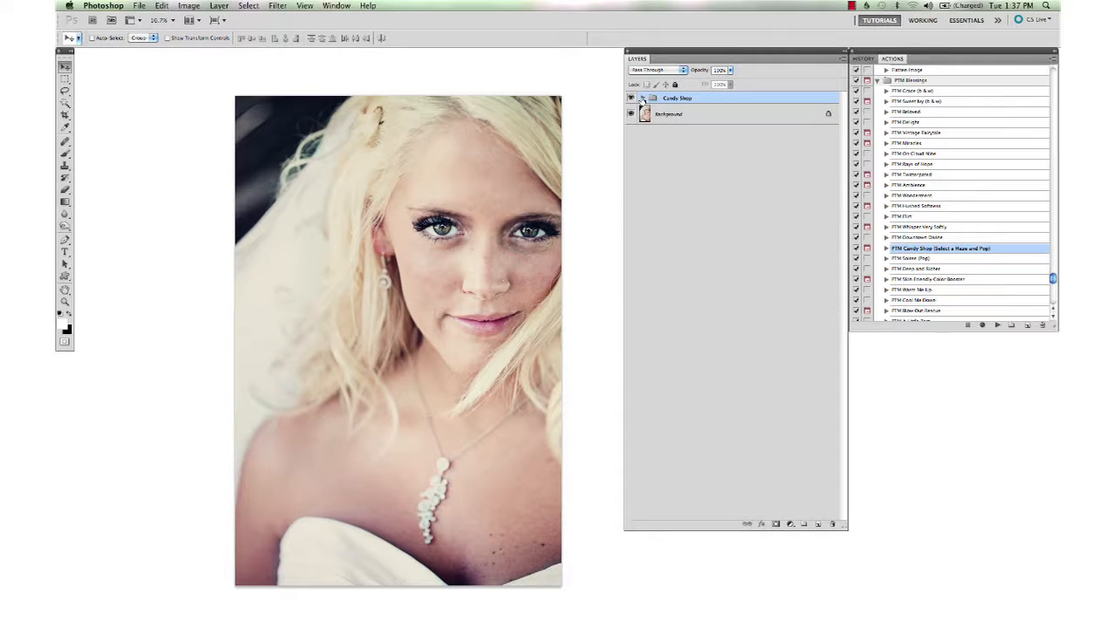
{"action": "left_click", "coordinate": [630, 99]}
{"action": "left_click", "coordinate": [630, 99]}
{"action": "left_click_drag", "start_coordinate": [682, 75], "coordinate": [680, 77]}
{"action": "left_click", "coordinate": [630, 97]}
{"action": "left_click", "coordinate": [630, 98]}
Step: Flatten the Candy Shop group into the Background, discarding the hidden layers
{"action": "right_click", "coordinate": [677, 113]}
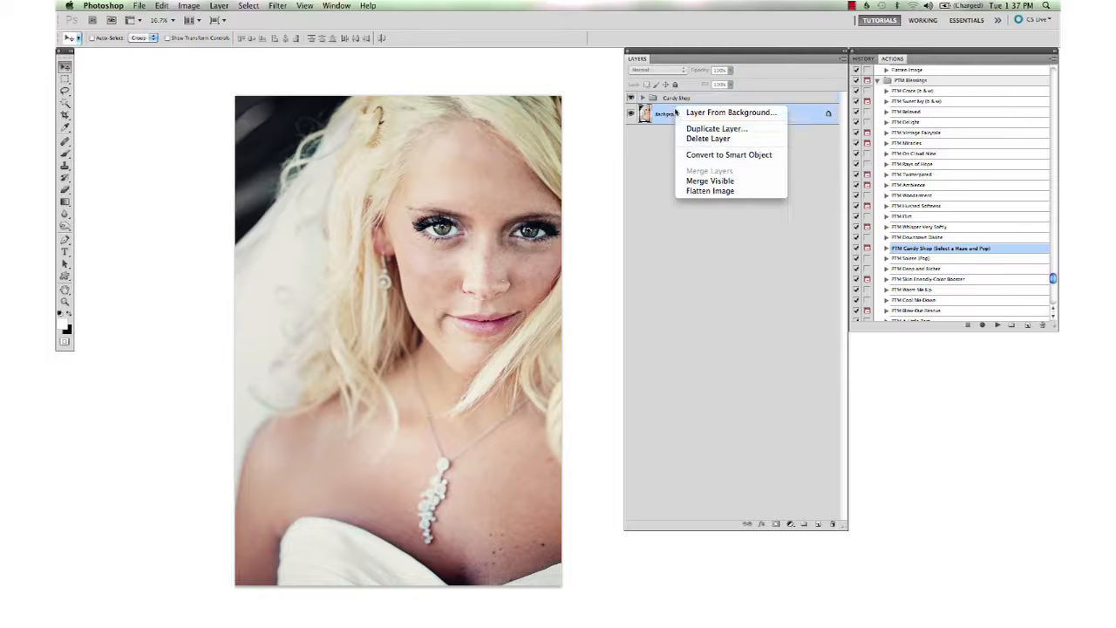
{"action": "left_click", "coordinate": [712, 191]}
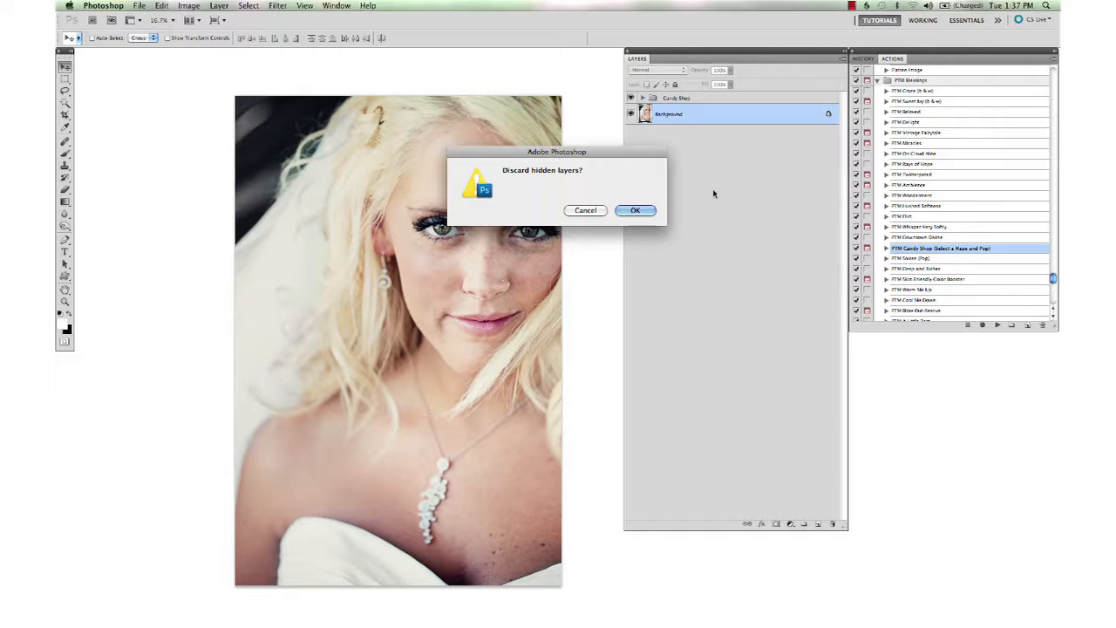
{"action": "left_click", "coordinate": [633, 211]}
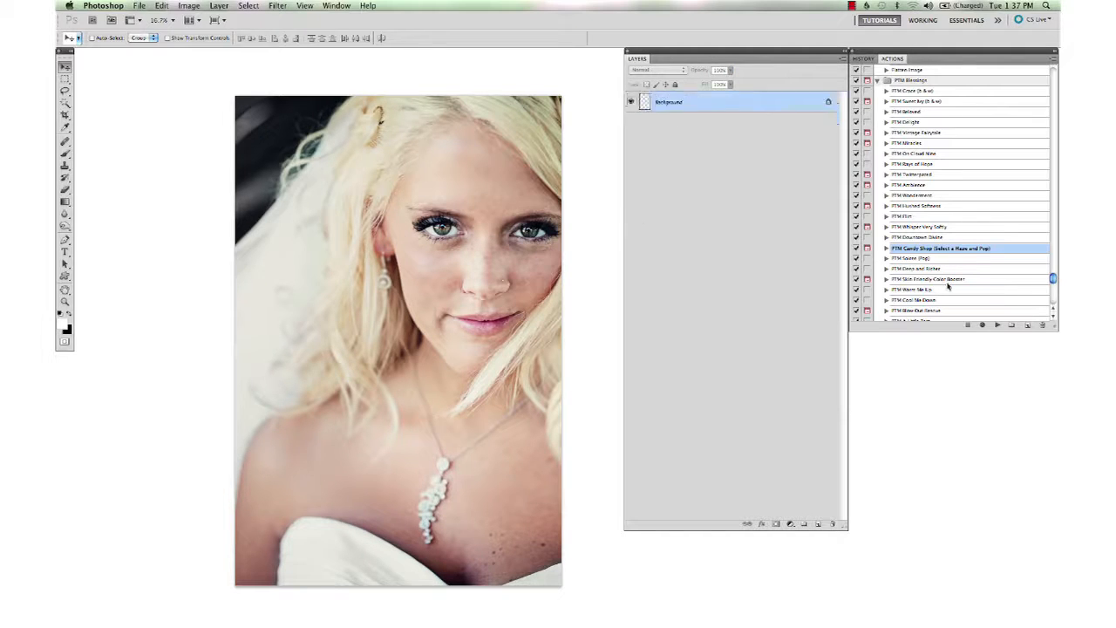
Step: Run the Midtone Booster action from the Essential Details and Enhancers section on the flattened portrait
{"action": "scroll", "coordinate": [948, 286], "scroll_direction": "up", "scroll_amount": 10}
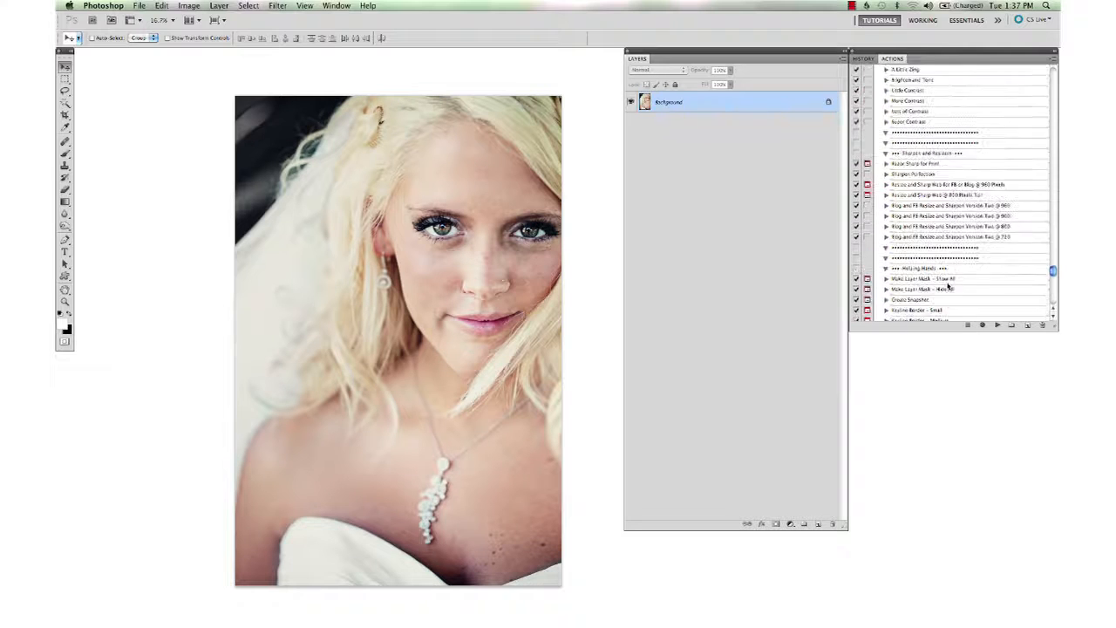
{"action": "scroll", "coordinate": [948, 285], "scroll_direction": "up", "scroll_amount": 3}
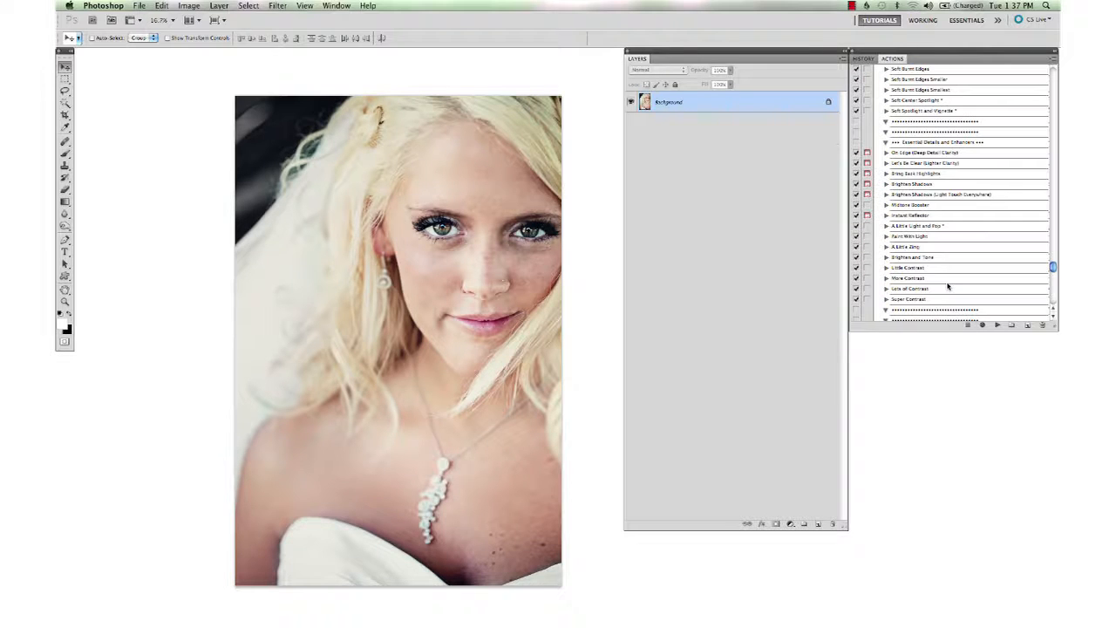
{"action": "left_click", "coordinate": [928, 206]}
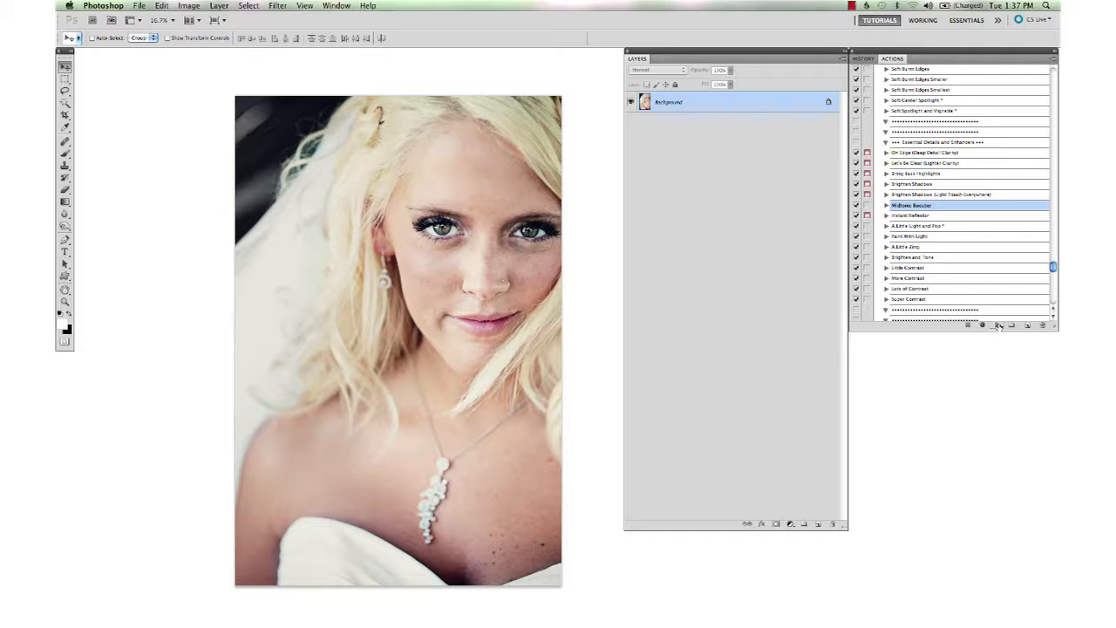
{"action": "left_click", "coordinate": [998, 324]}
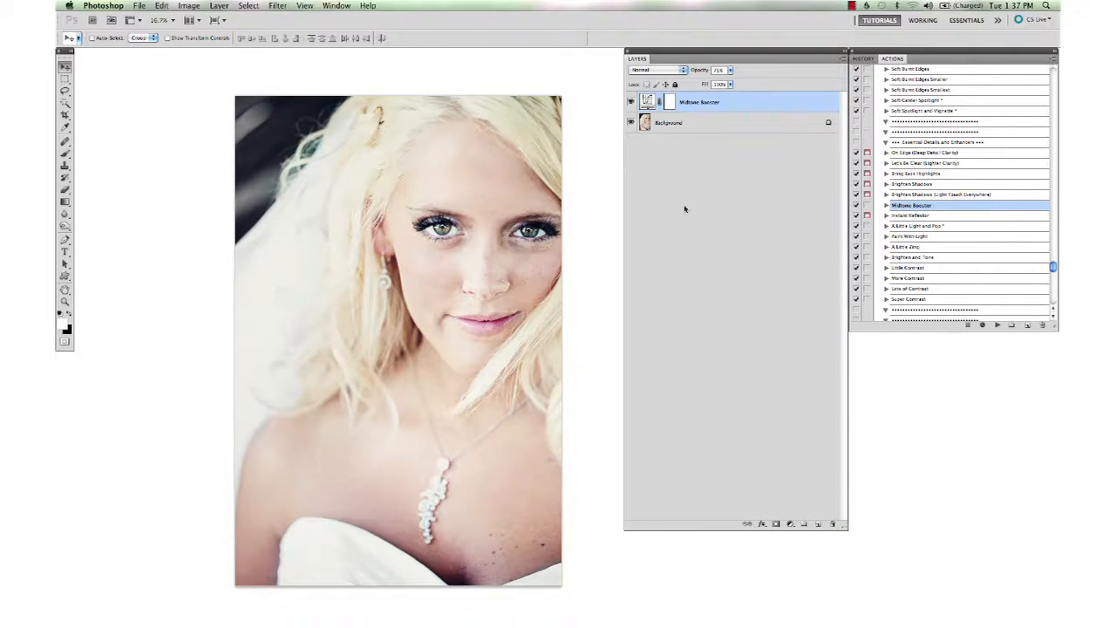
Step: Reduce the opacity of the Midtone Booster layer to soften the brightening, and flatten the image
{"action": "left_click_drag", "start_coordinate": [704, 73], "coordinate": [672, 81]}
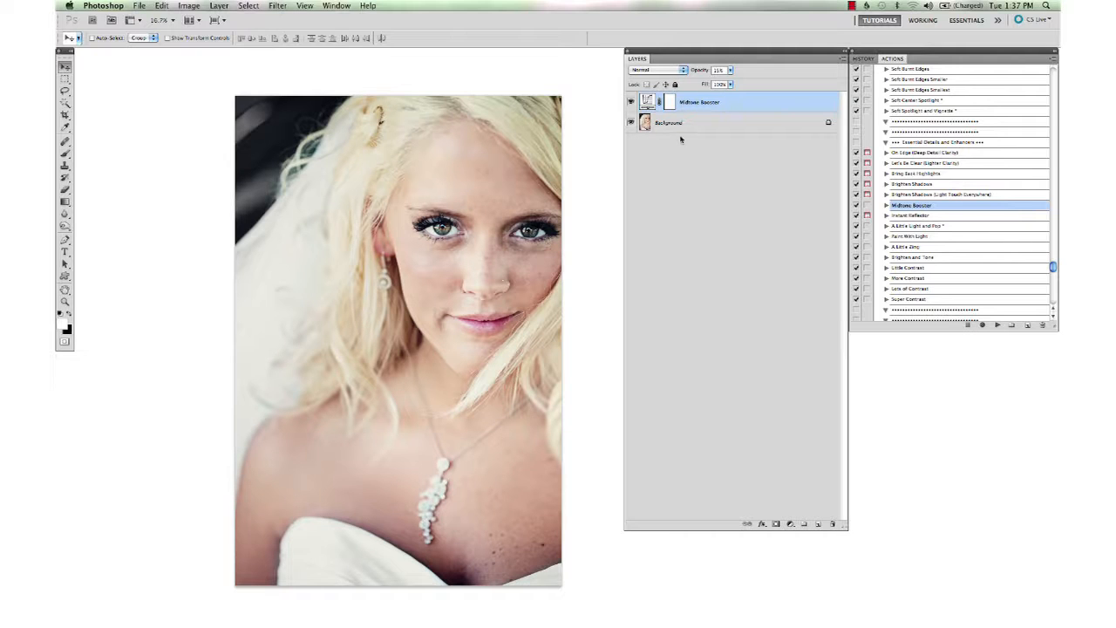
{"action": "right_click", "coordinate": [698, 115]}
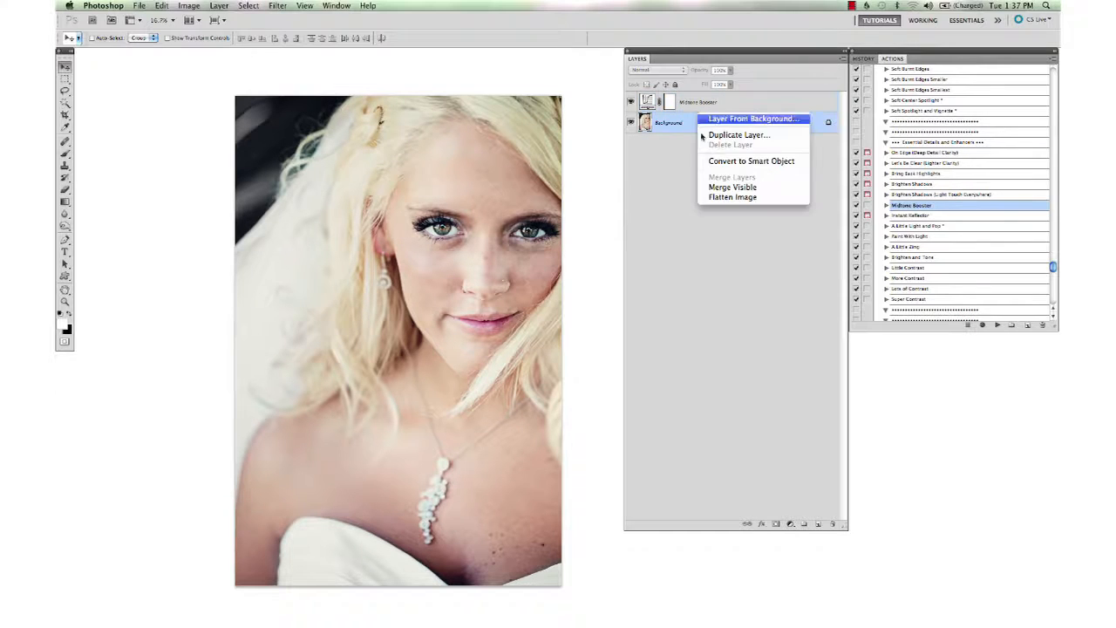
{"action": "left_click", "coordinate": [725, 198]}
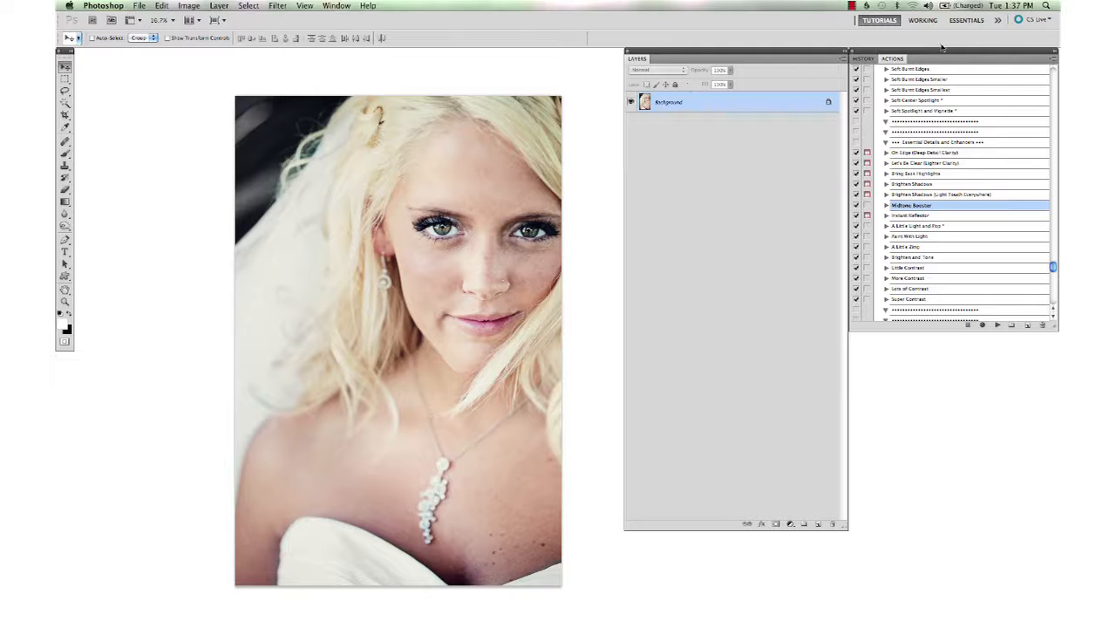
Step: Compare the original IMG_1710.CR2 snapshot with the finished edit, ending on the last Flatten Image history state
{"action": "left_click", "coordinate": [864, 58]}
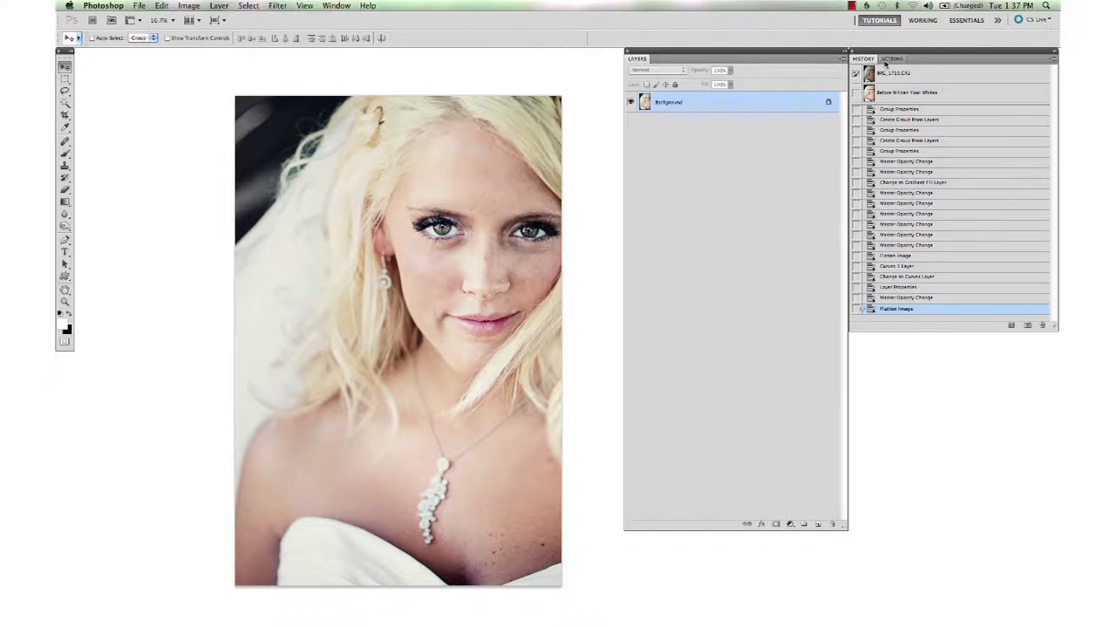
{"action": "left_click", "coordinate": [934, 75]}
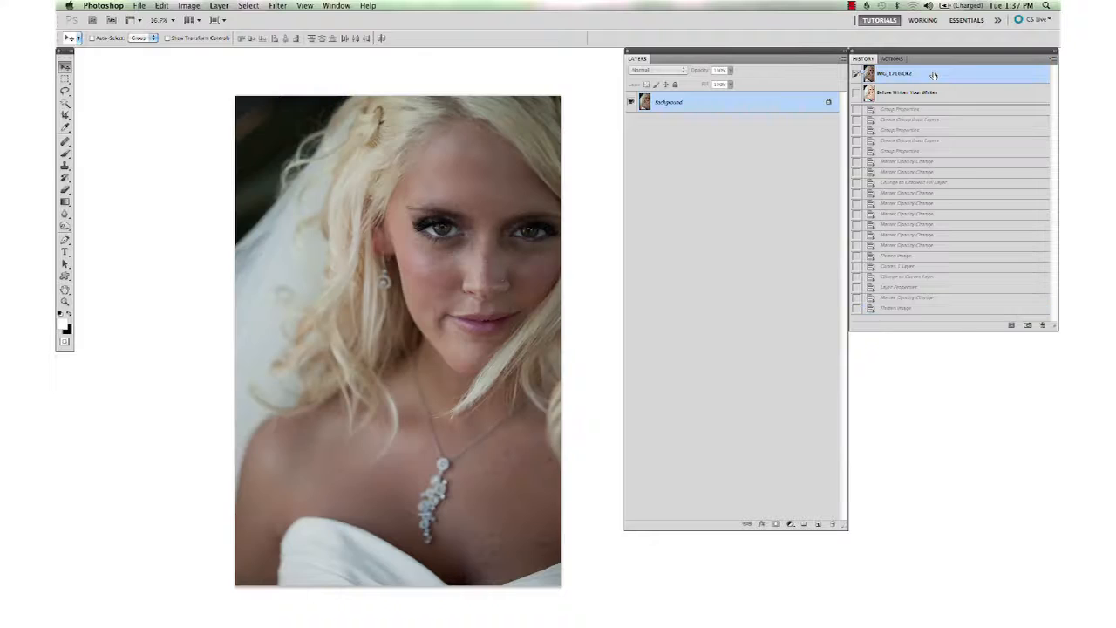
{"action": "left_click", "coordinate": [931, 310]}
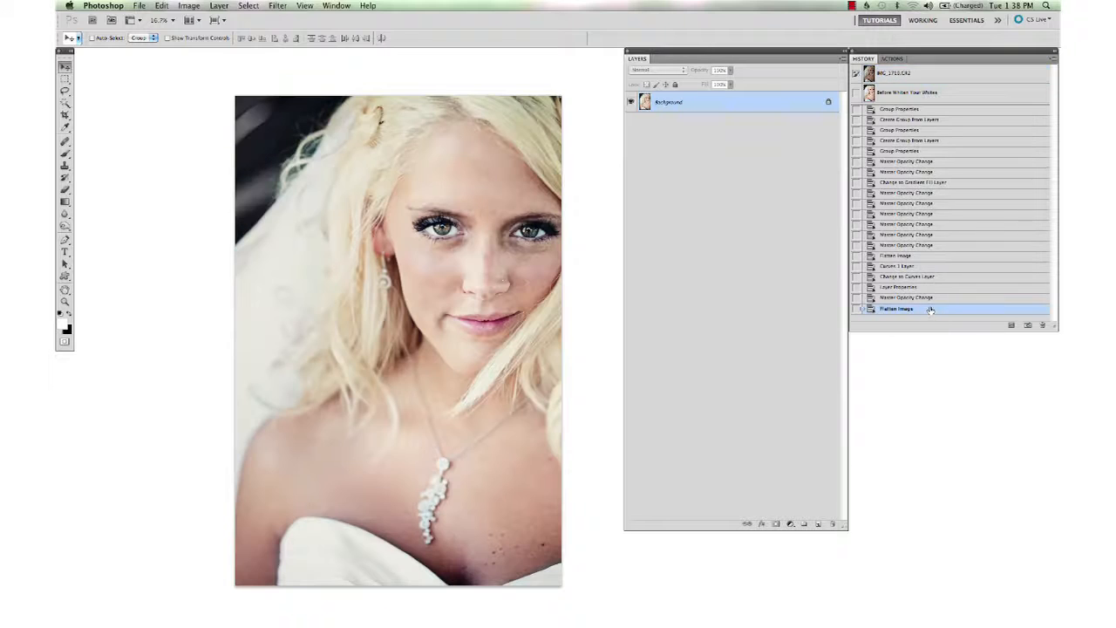